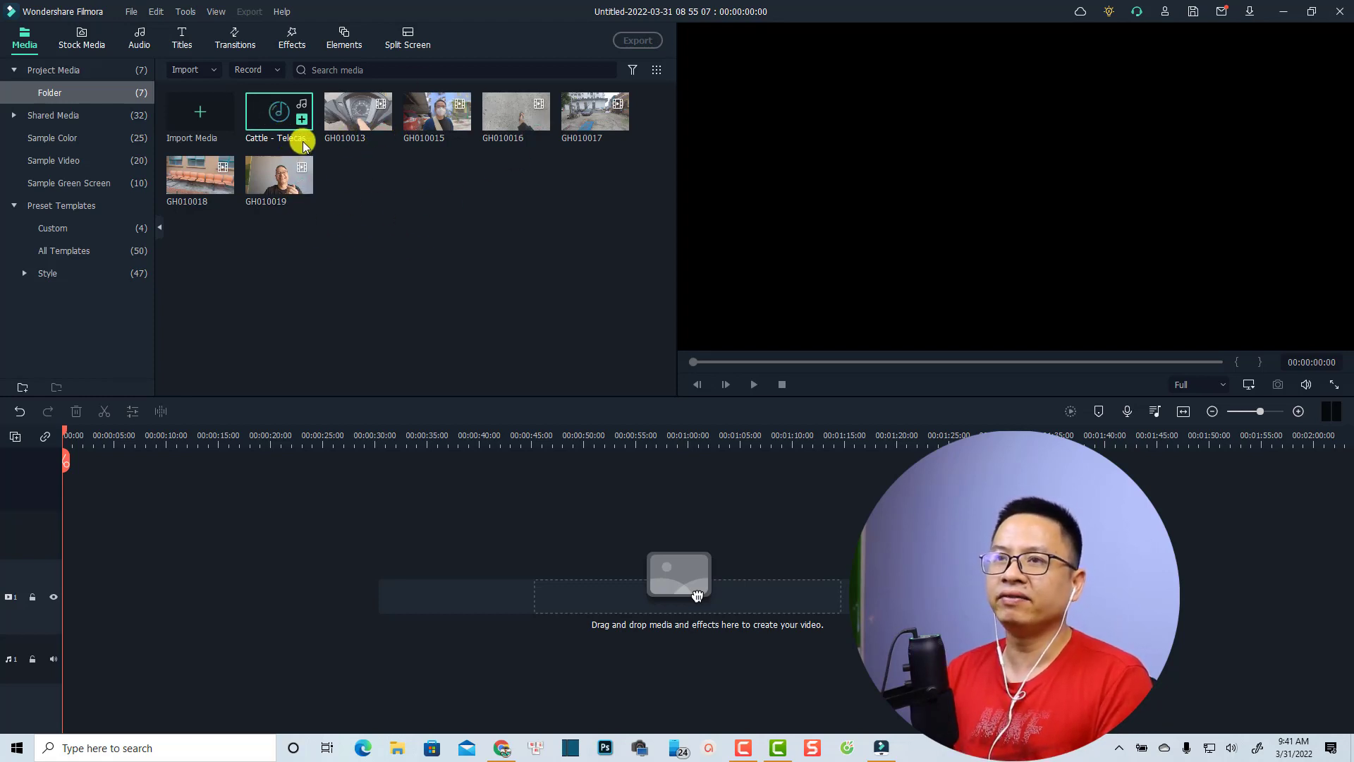
# Import Cattle - Telecasted.mp3 from Downloads into the media library, then select the video clips
pyautogui.click(211, 130)
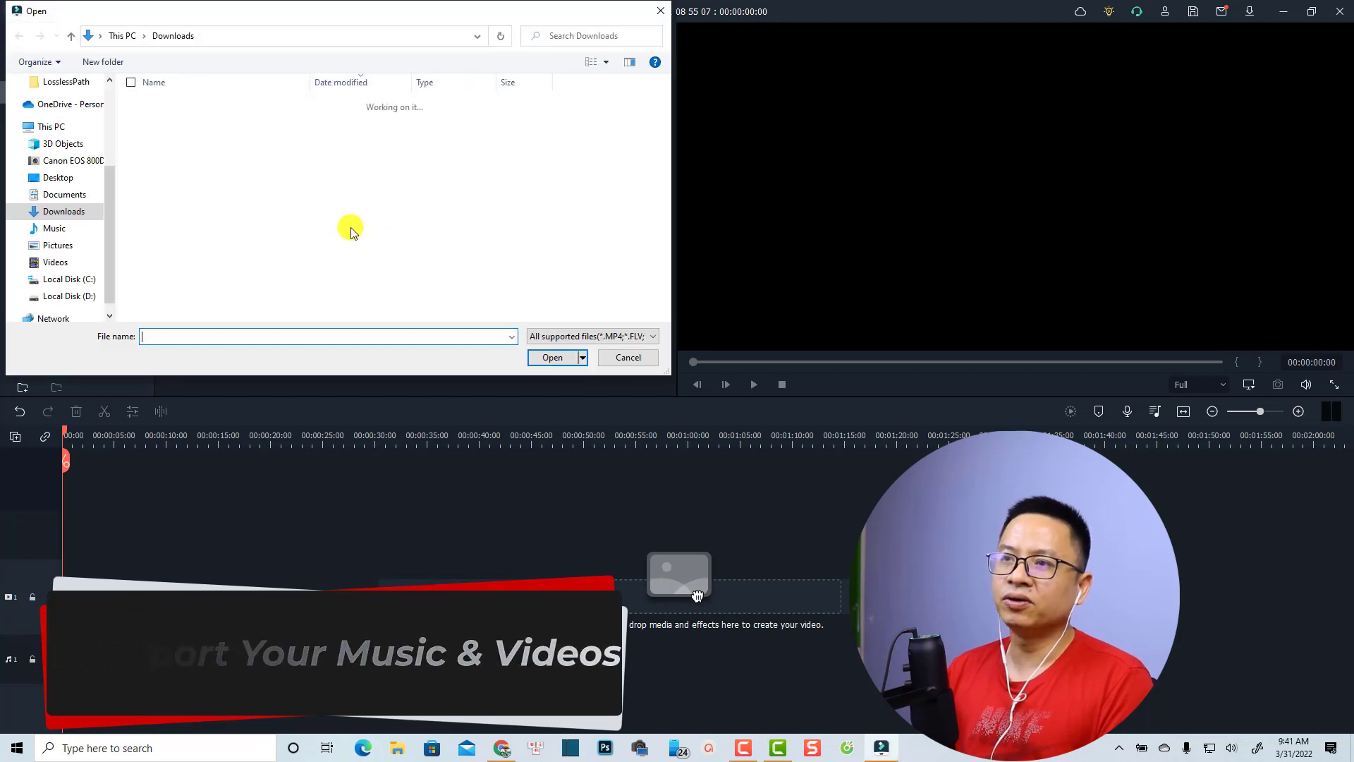
pyautogui.click(170, 122)
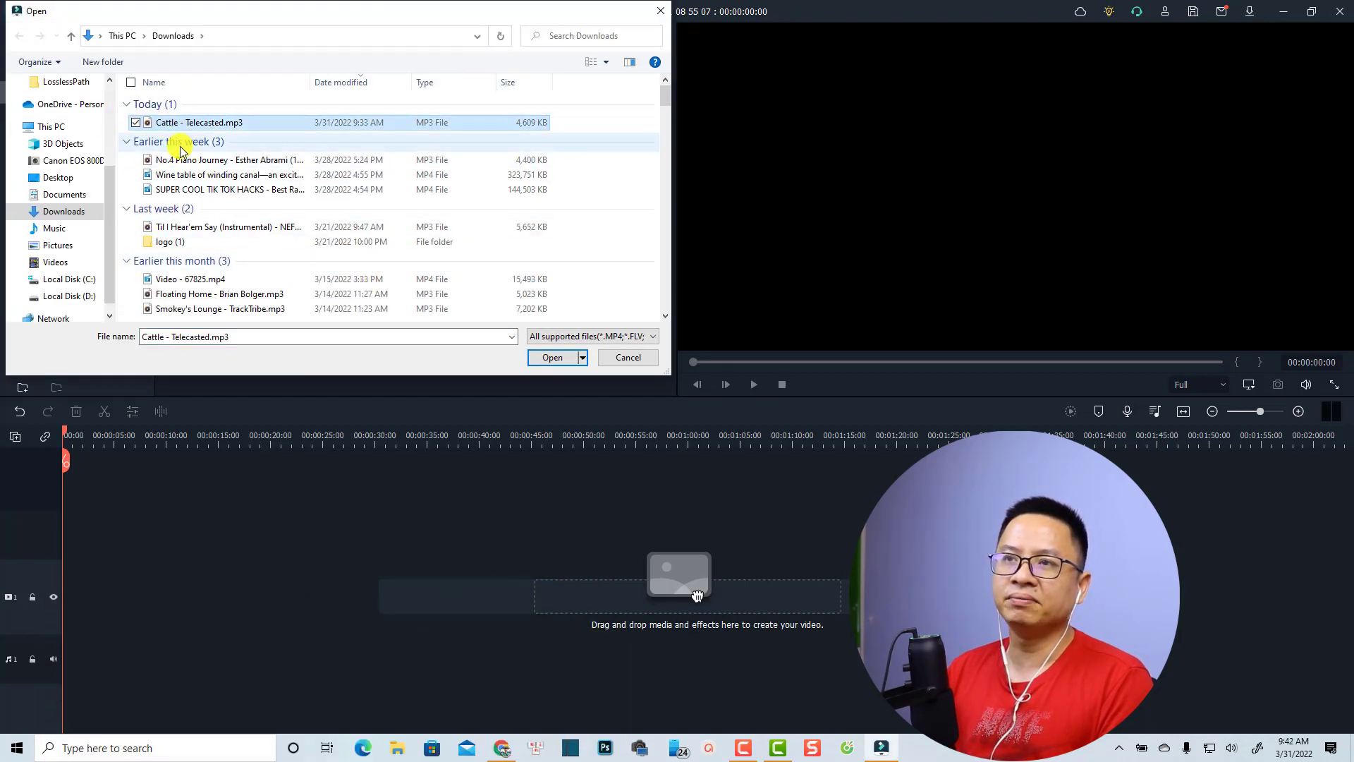
pyautogui.click(545, 358)
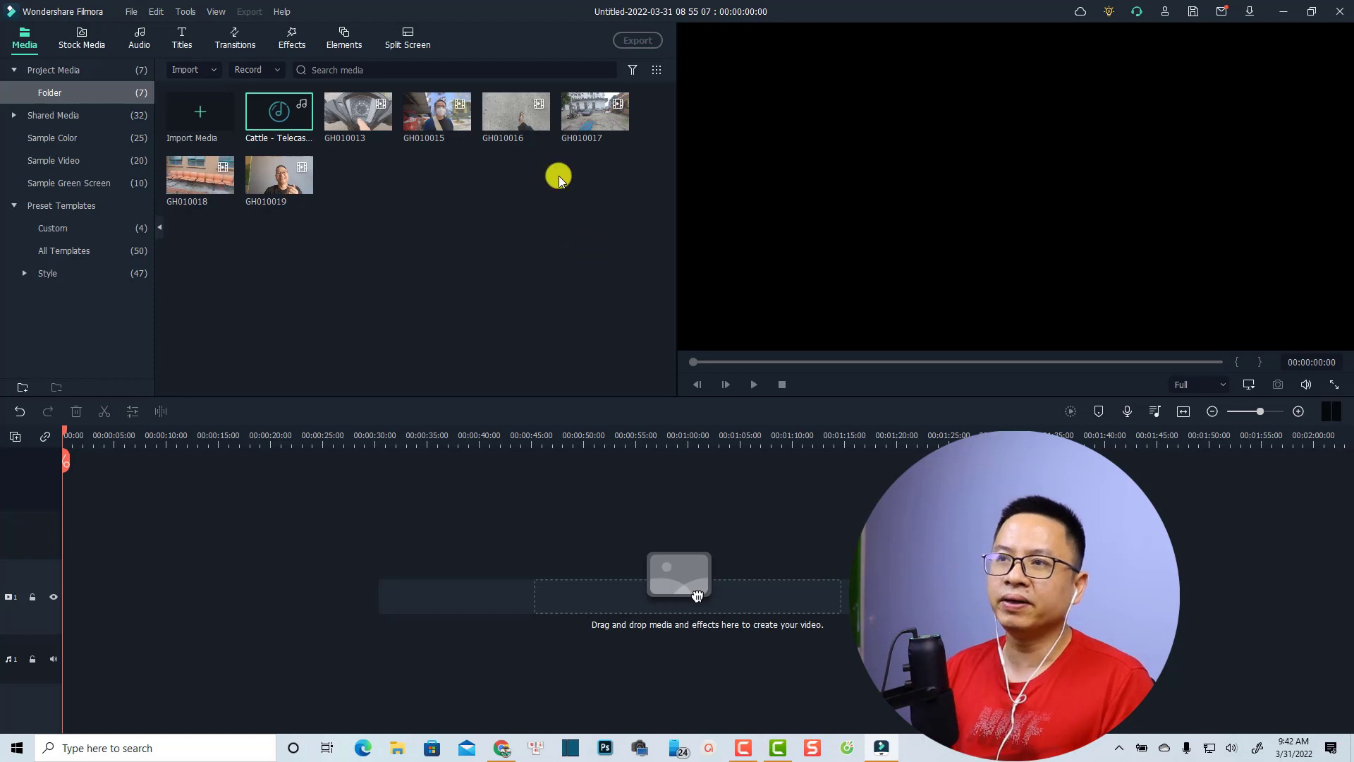
pyautogui.moveTo(620, 158); pyautogui.dragTo(356, 115)
pyautogui.moveTo(352, 214); pyautogui.dragTo(50, 590)
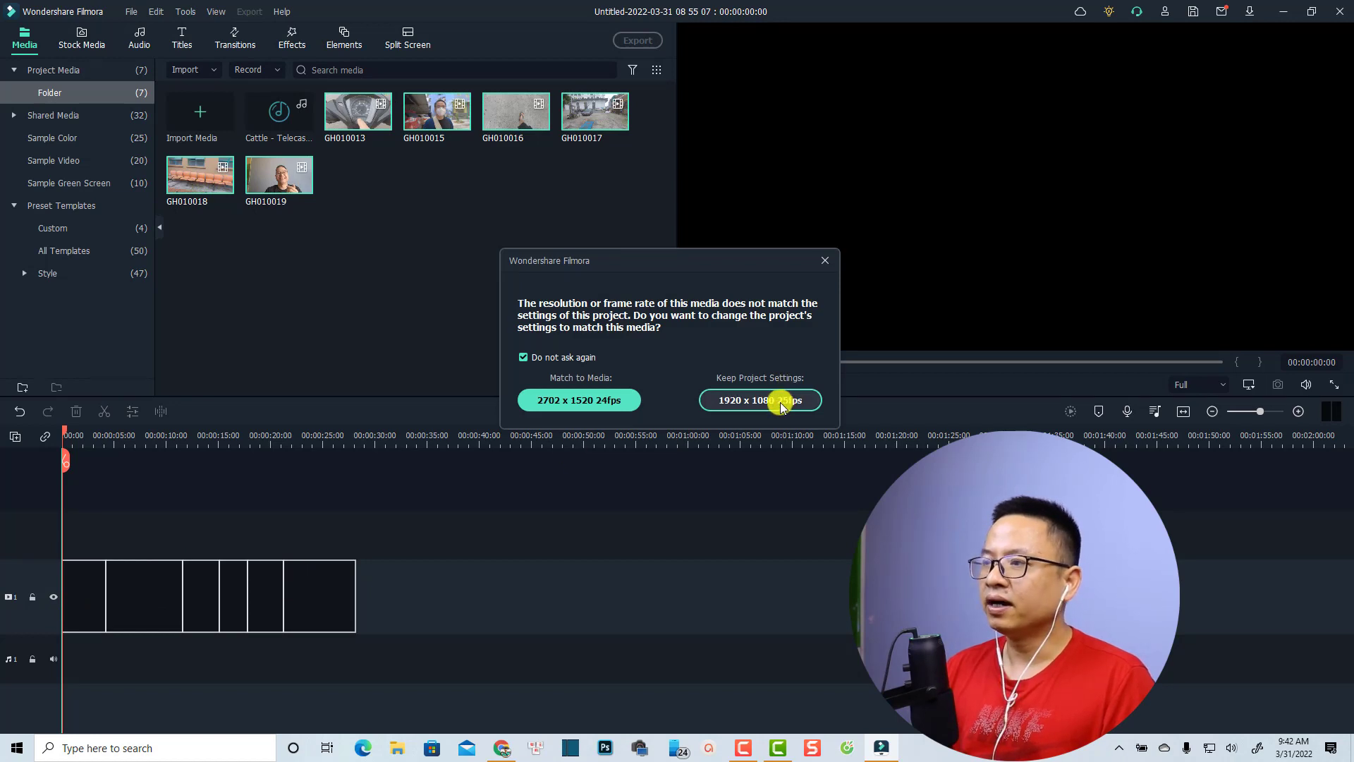
pyautogui.click(780, 407)
pyautogui.moveTo(436, 529); pyautogui.dragTo(63, 629)
pyautogui.hotkey('ctrl', 'shift', 'm')
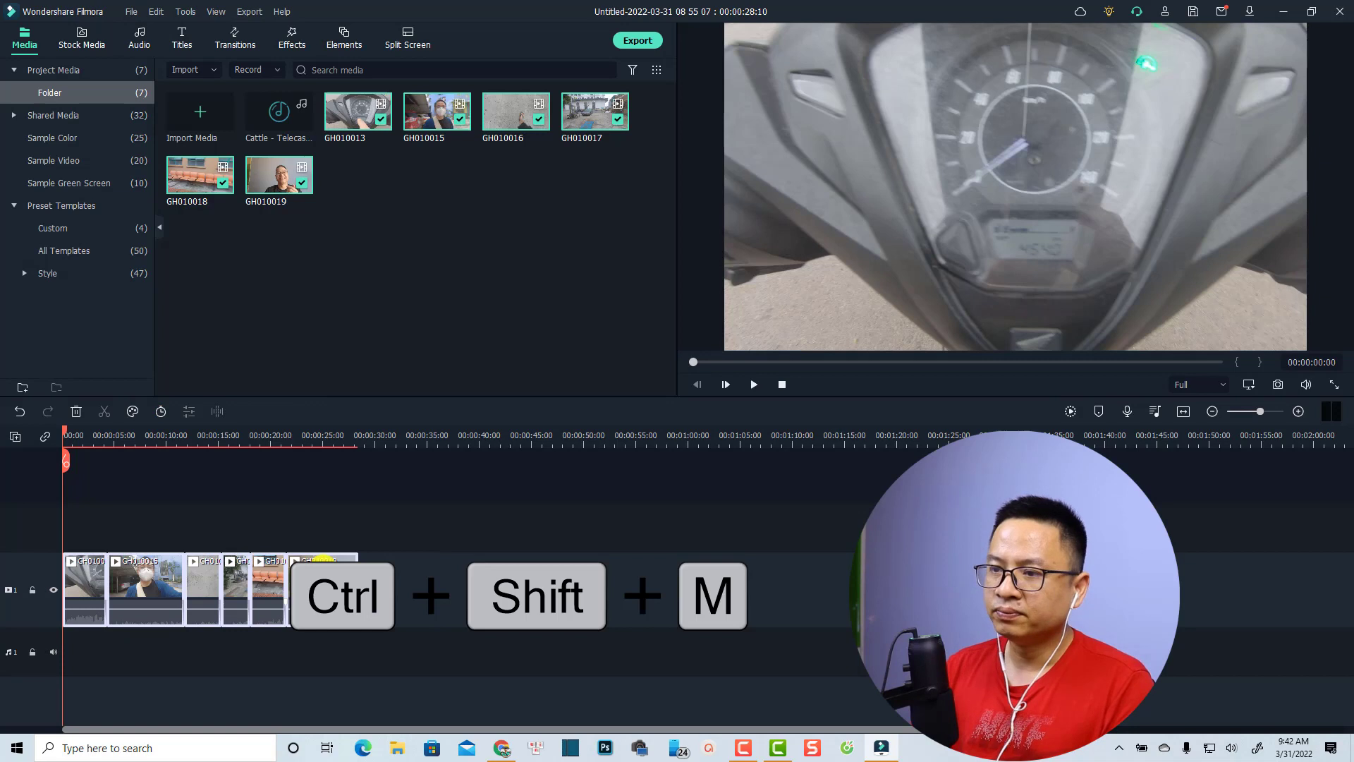
pyautogui.click(1182, 413)
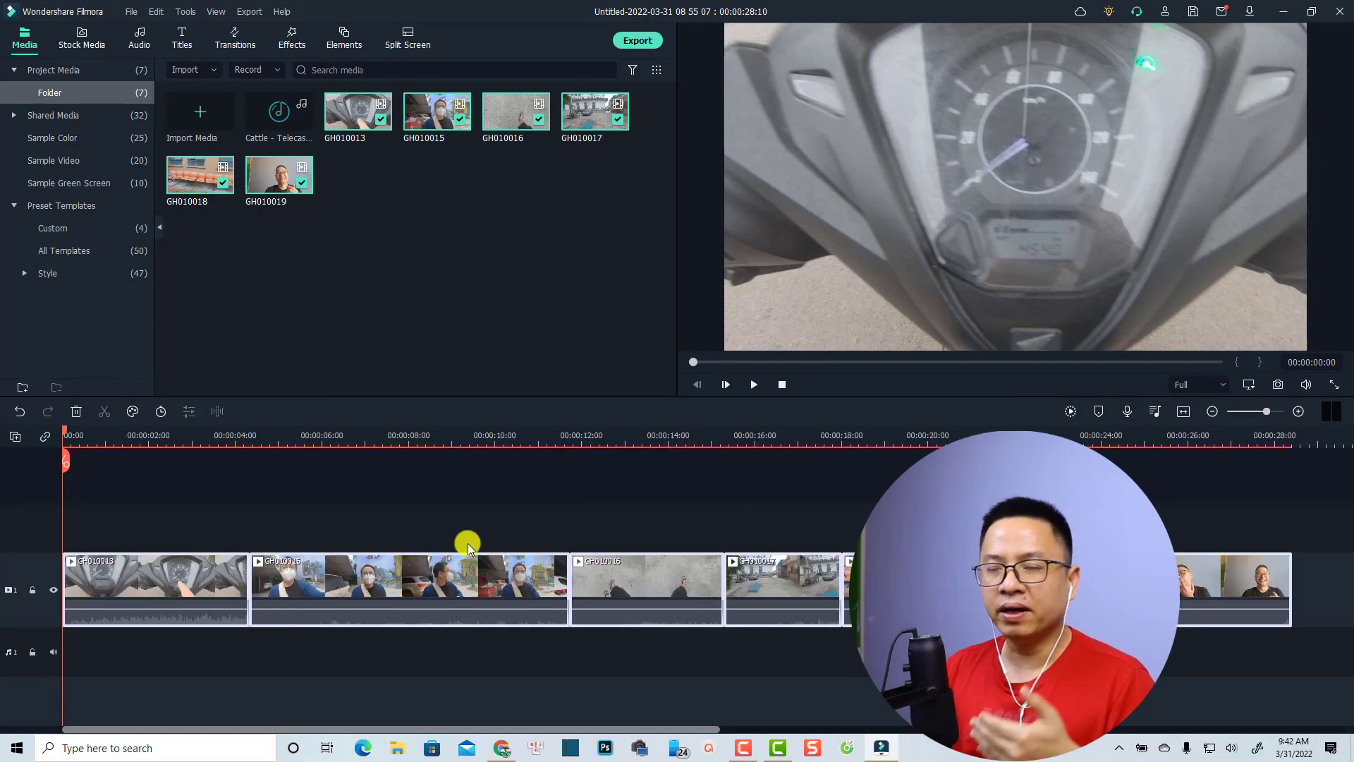
pyautogui.moveTo(289, 195)
pyautogui.moveTo(273, 125); pyautogui.dragTo(176, 650)
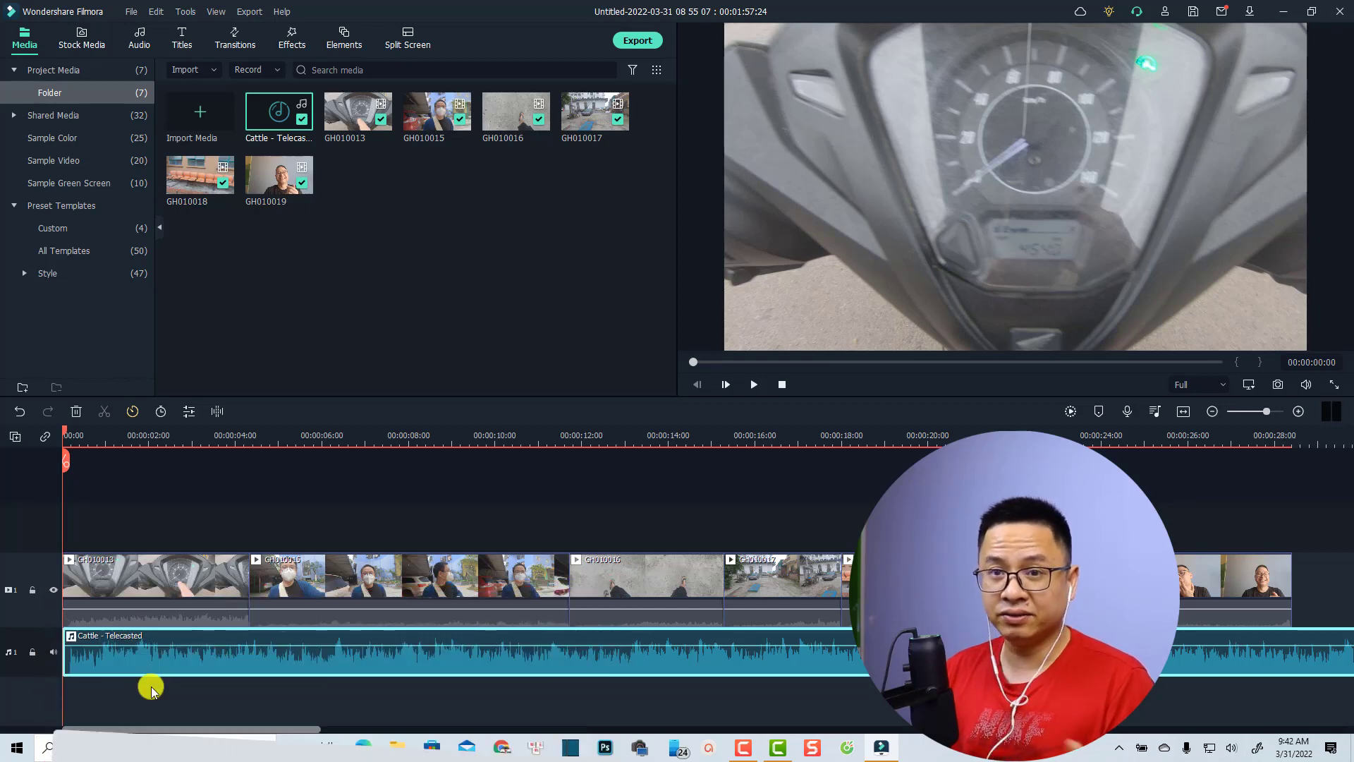
pyautogui.scroll(-2, 493, 602)
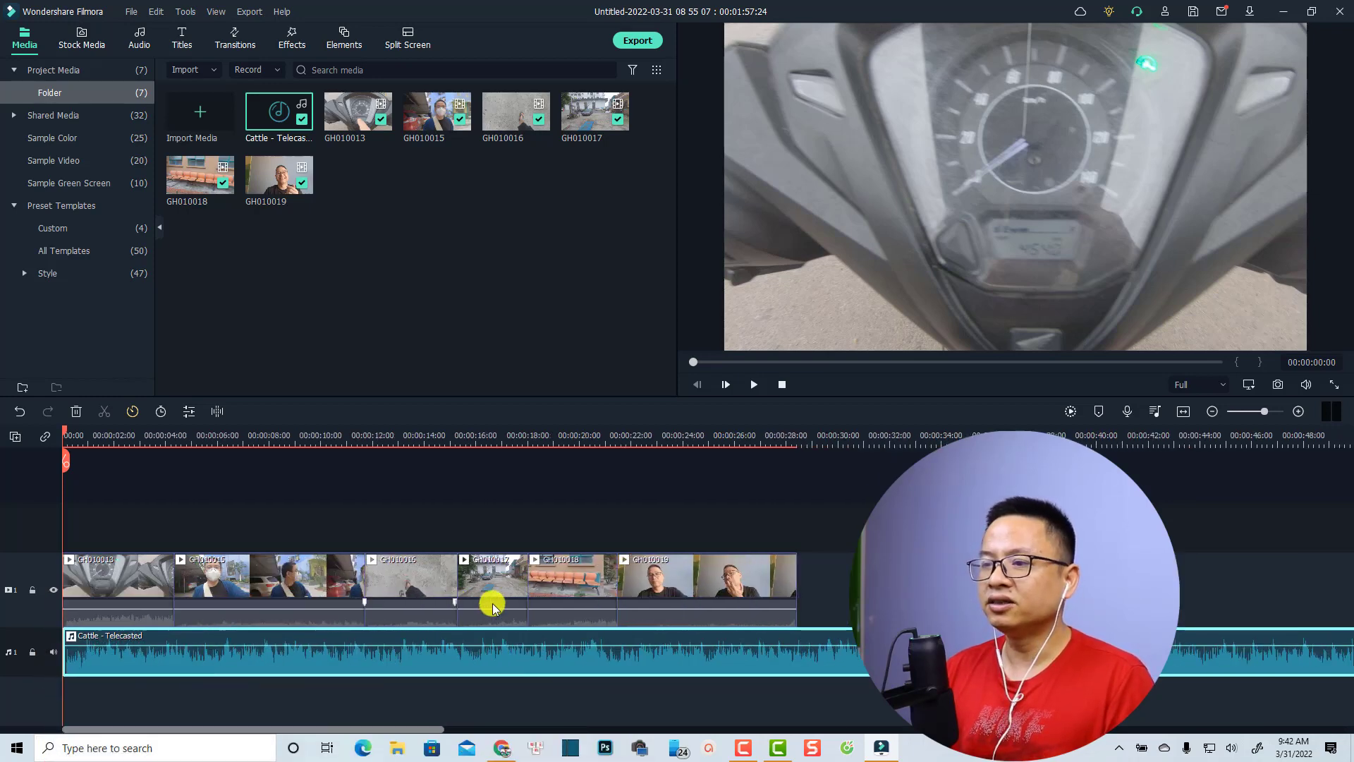
pyautogui.scroll(-2, 492, 600)
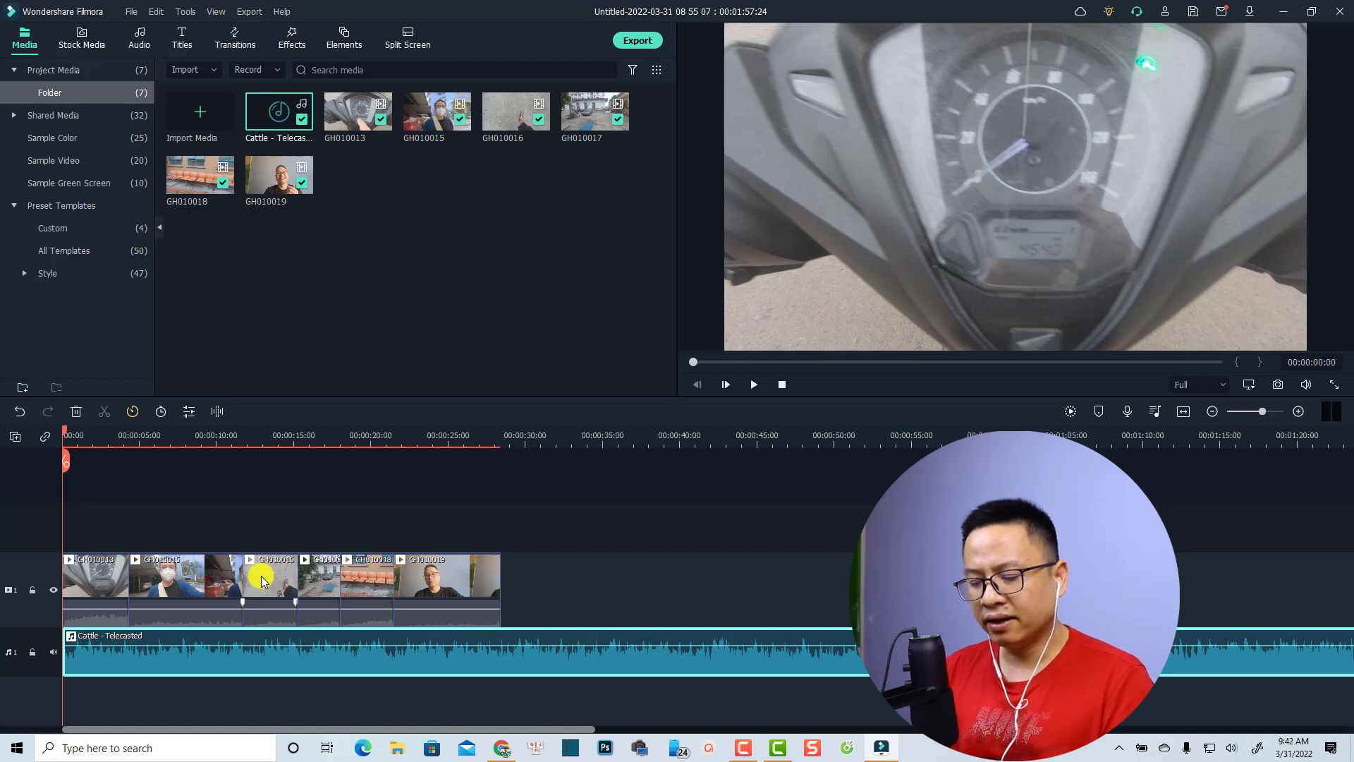
pyautogui.hotkey('ctrl', 'a')
pyautogui.press('Delete')
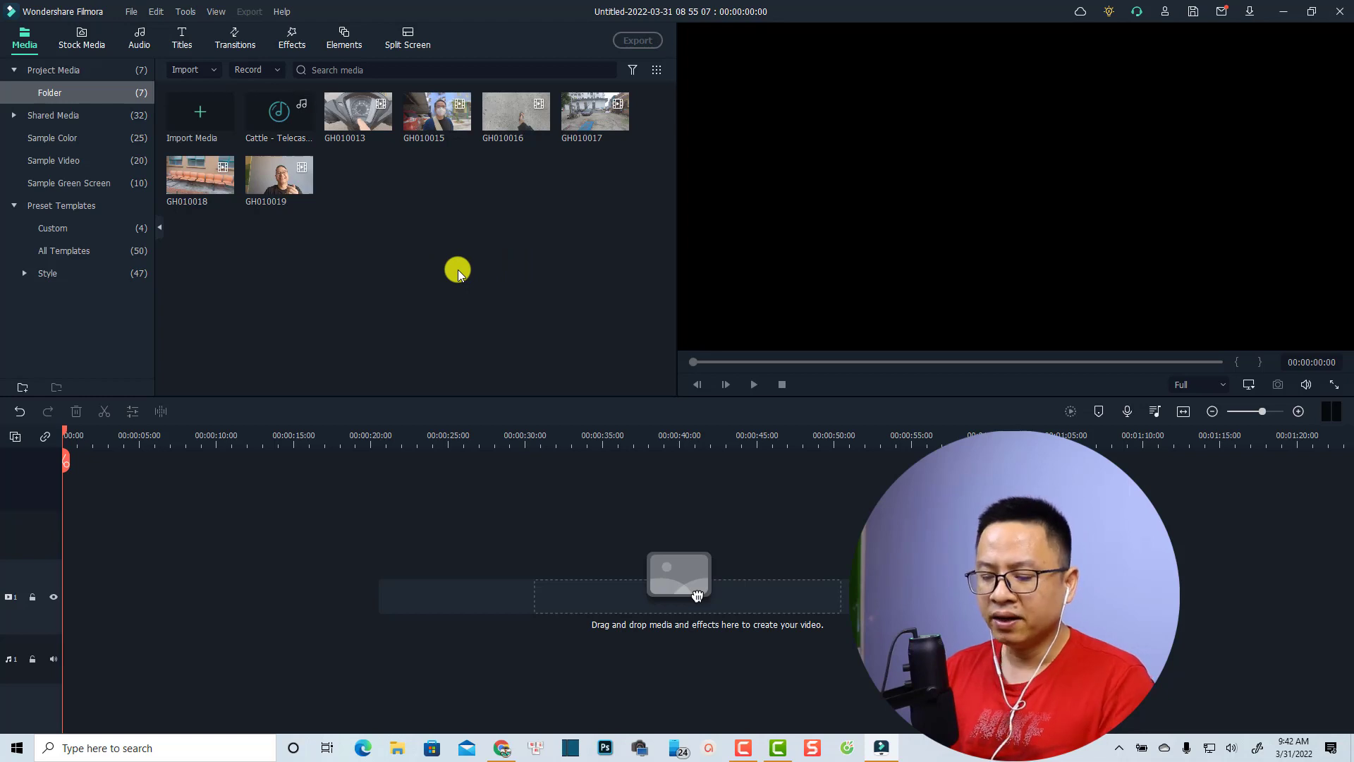
# Drop all six GH clips and the Cattle music onto the timeline and preview the first five seconds
pyautogui.hotkey('ctrl', 'a')
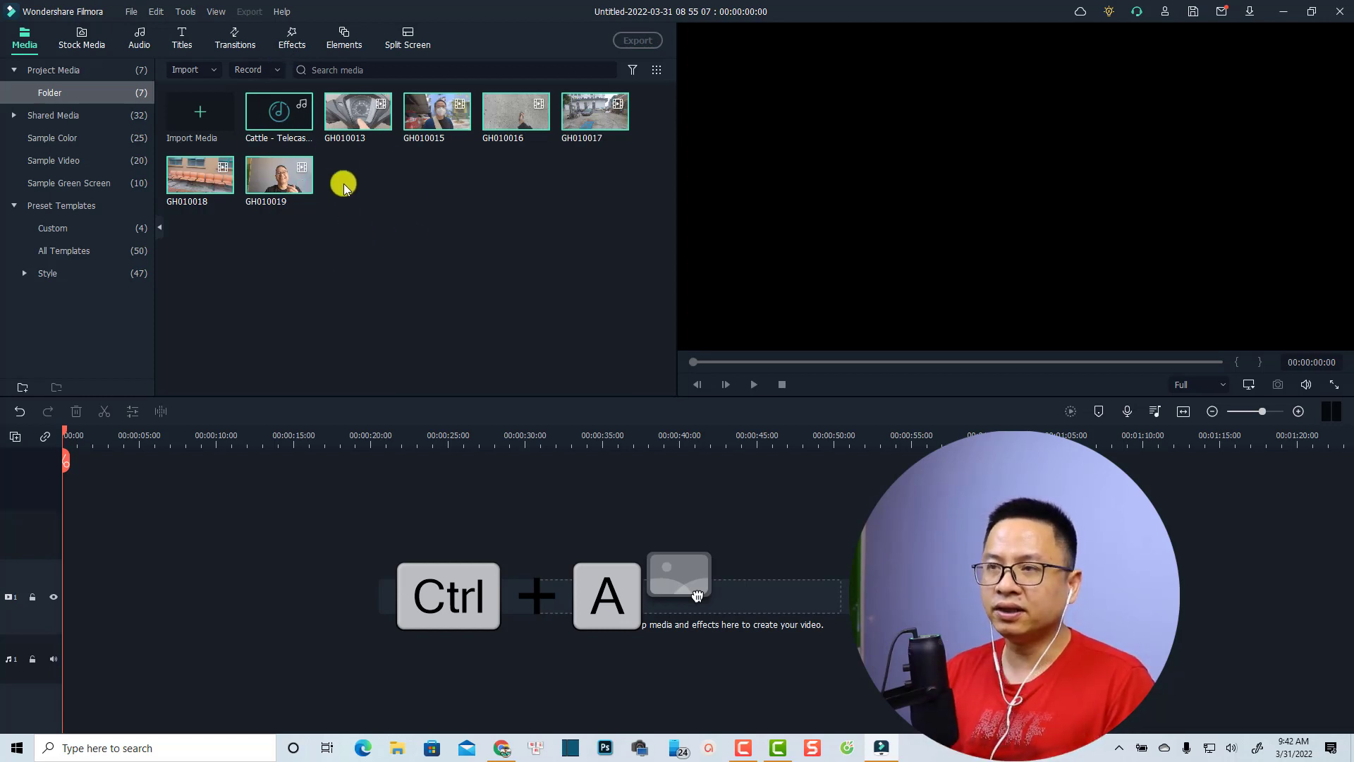
pyautogui.moveTo(308, 146); pyautogui.dragTo(53, 629)
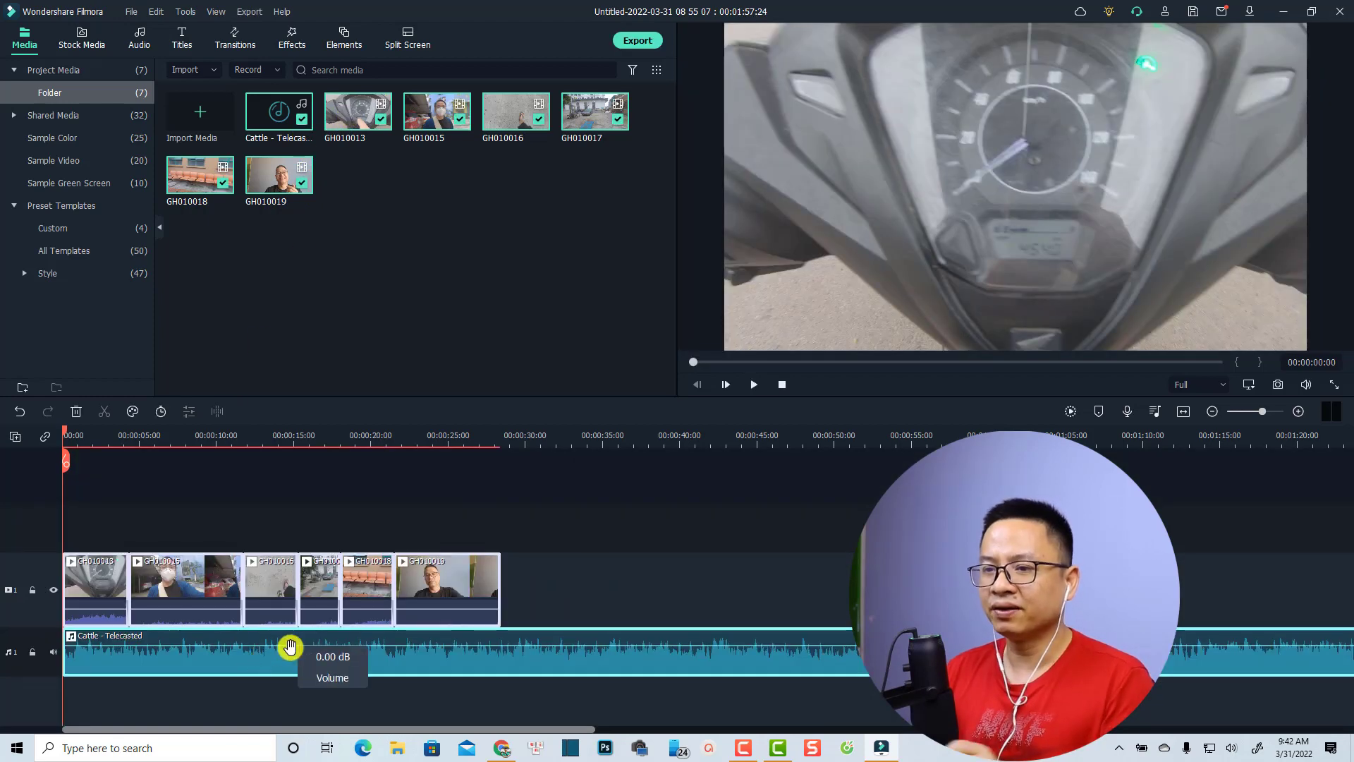
pyautogui.moveTo(605, 548); pyautogui.dragTo(86, 583)
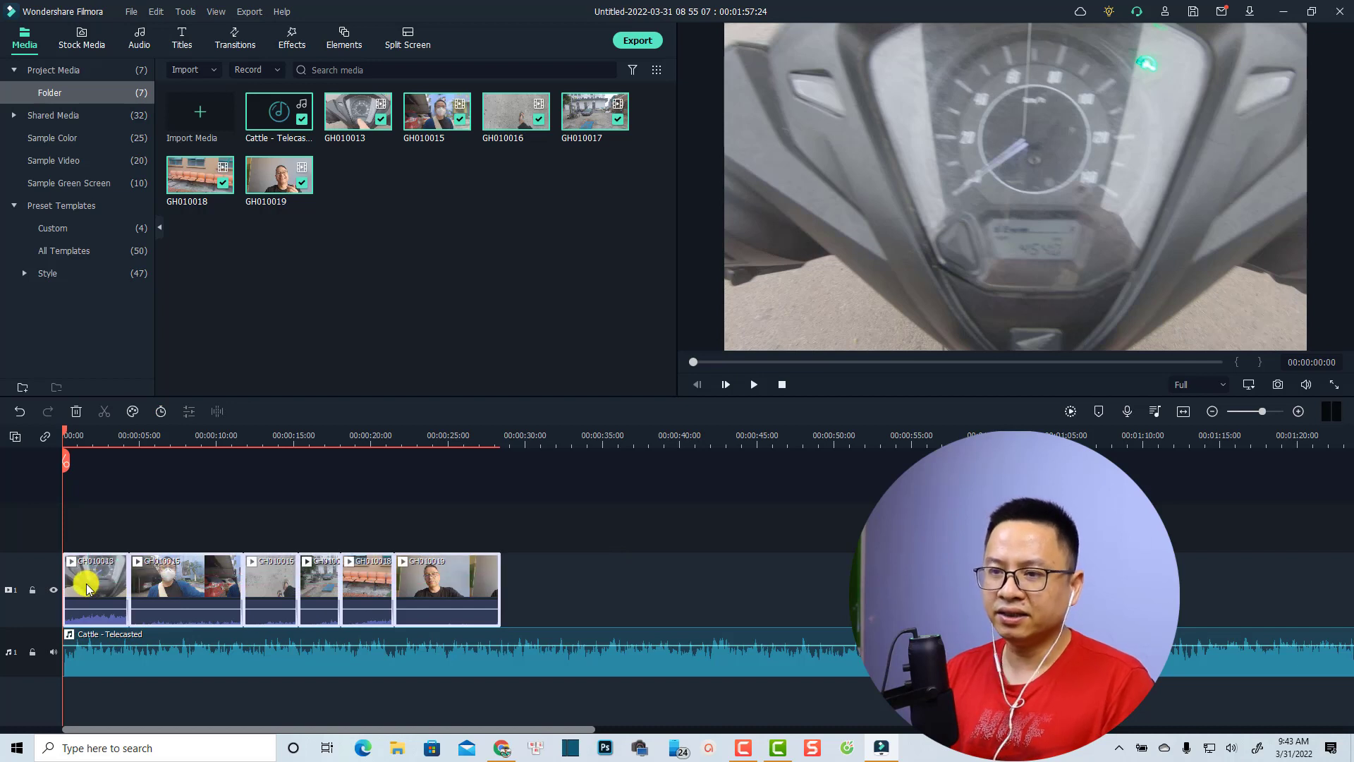
pyautogui.click(138, 509)
pyautogui.press('space')
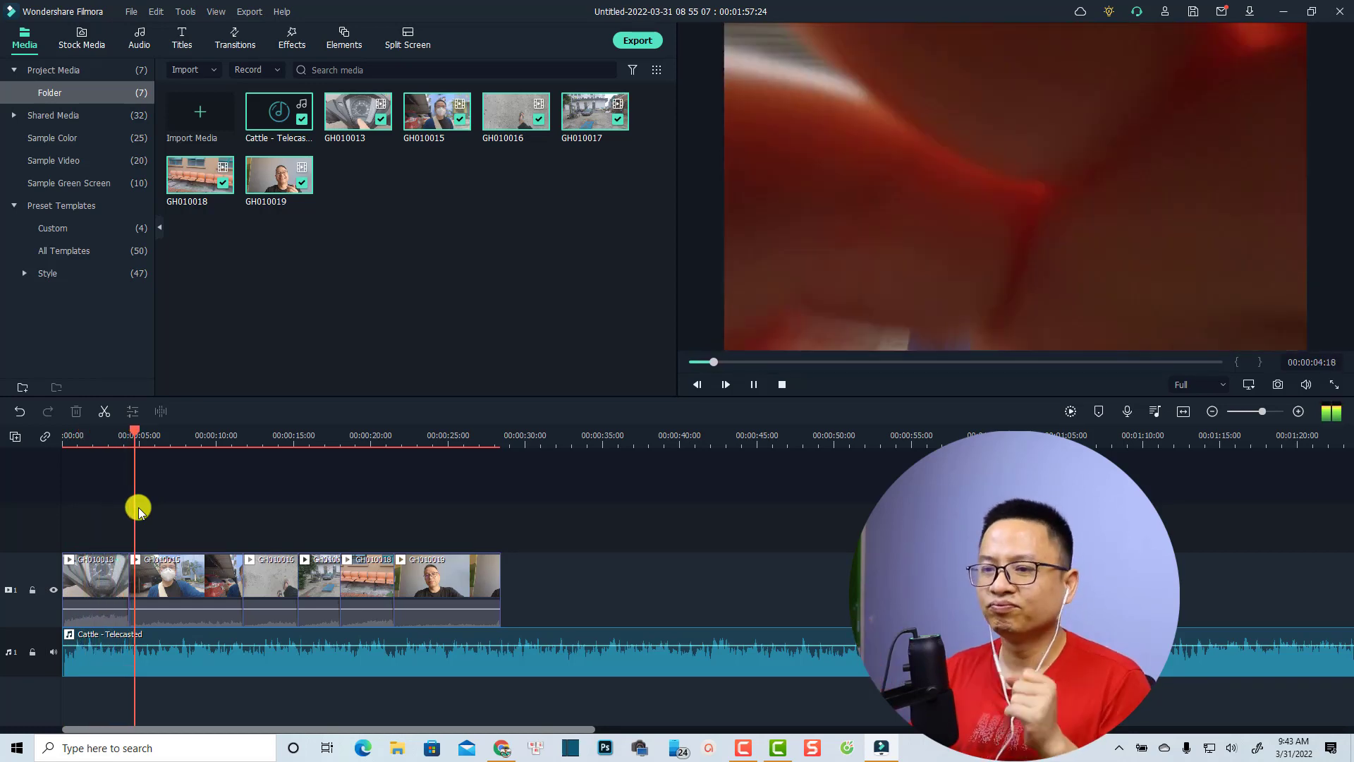
pyautogui.press('space')
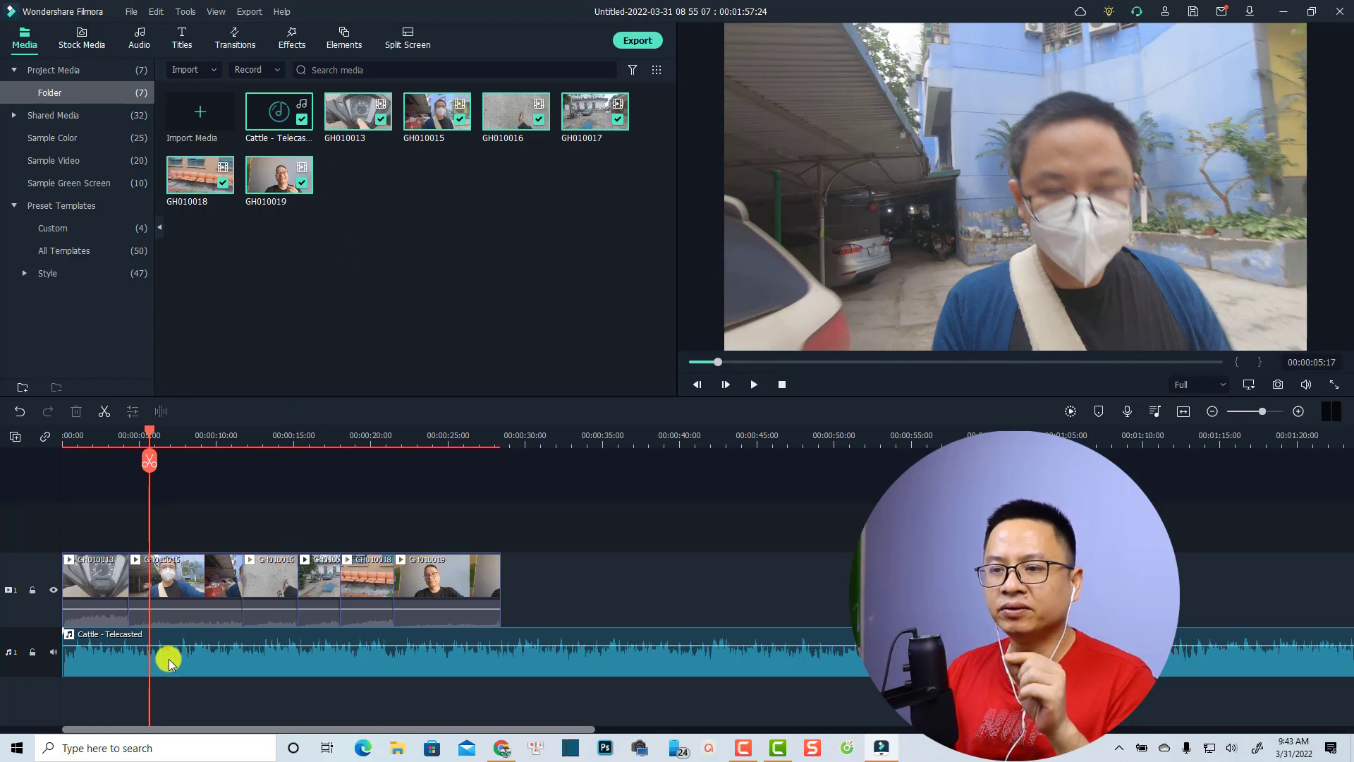
# Run Beat Detection on the Cattle - Telecasted music, then delete its clip from the timeline
pyautogui.doubleClick(270, 121)
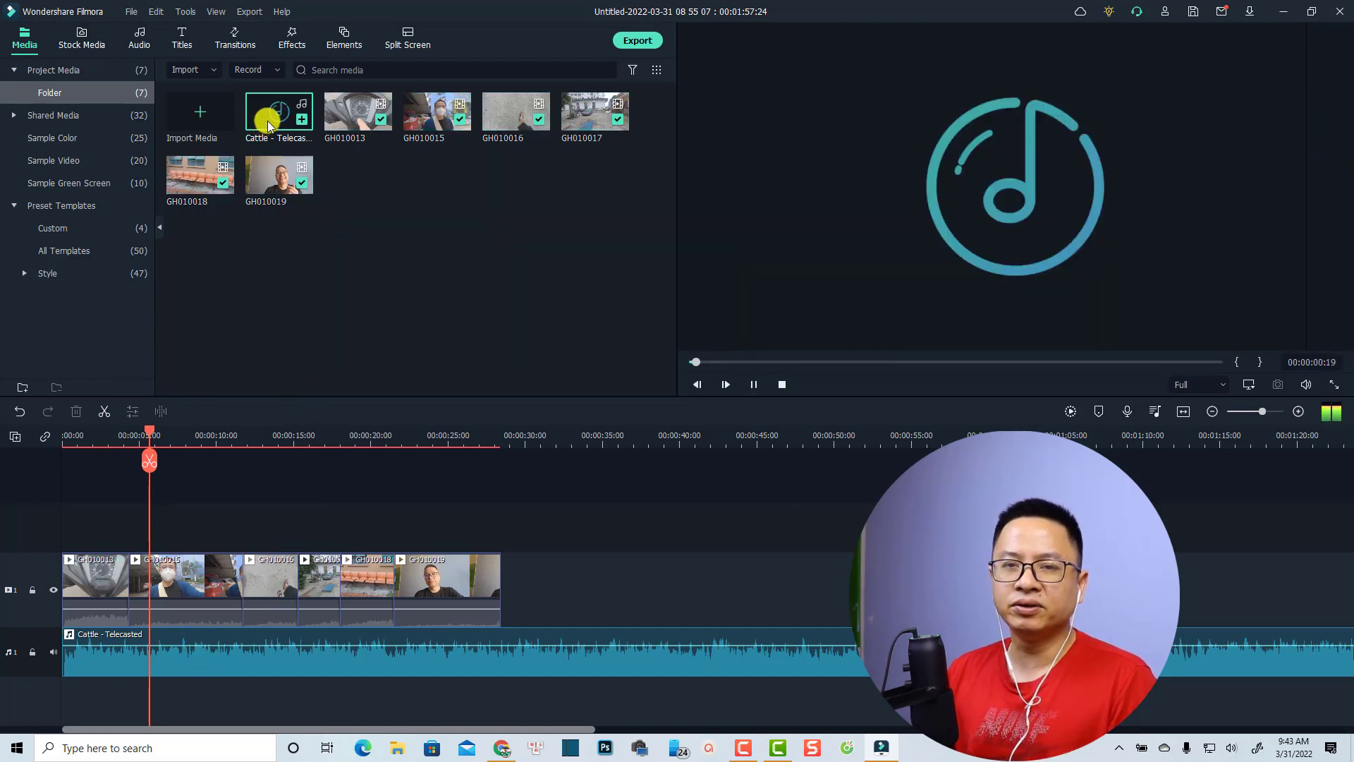
pyautogui.press('space')
pyautogui.rightClick(270, 126)
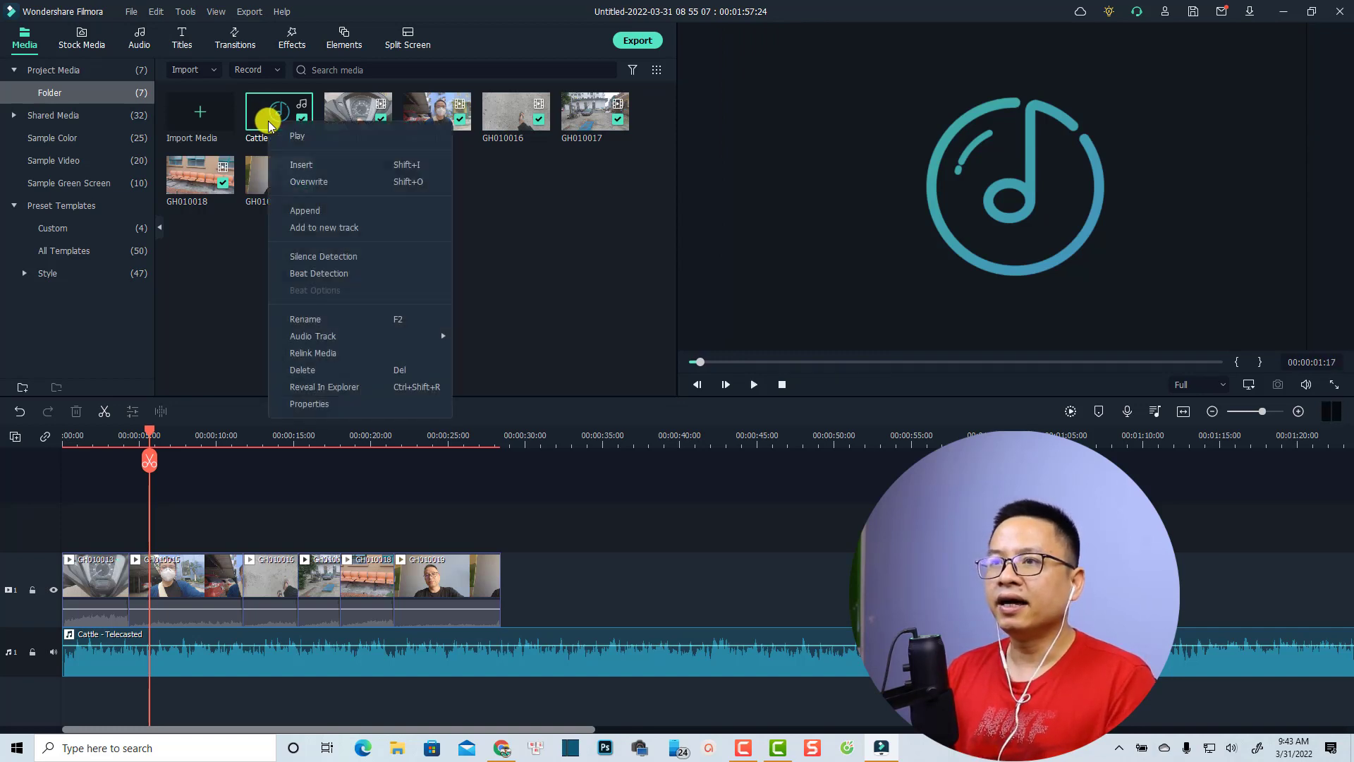
pyautogui.click(310, 277)
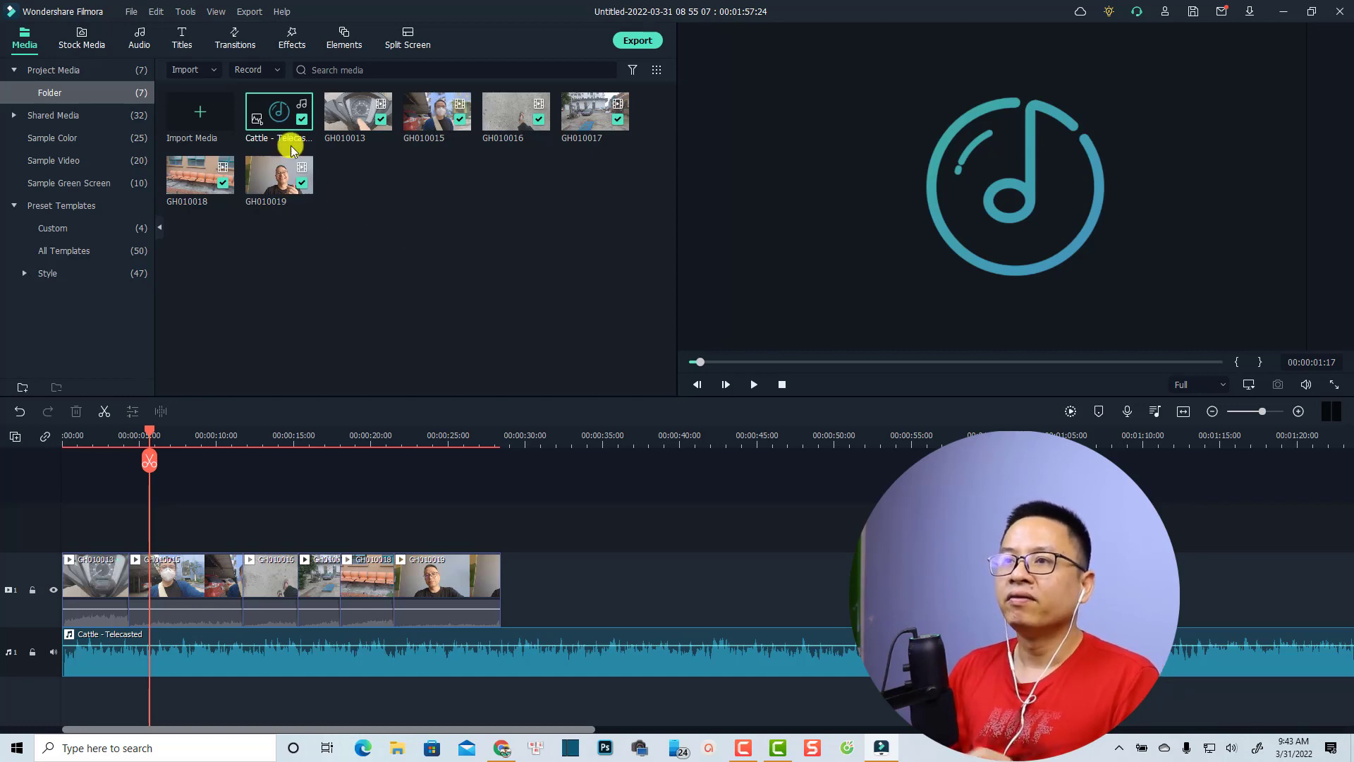
pyautogui.click(423, 663)
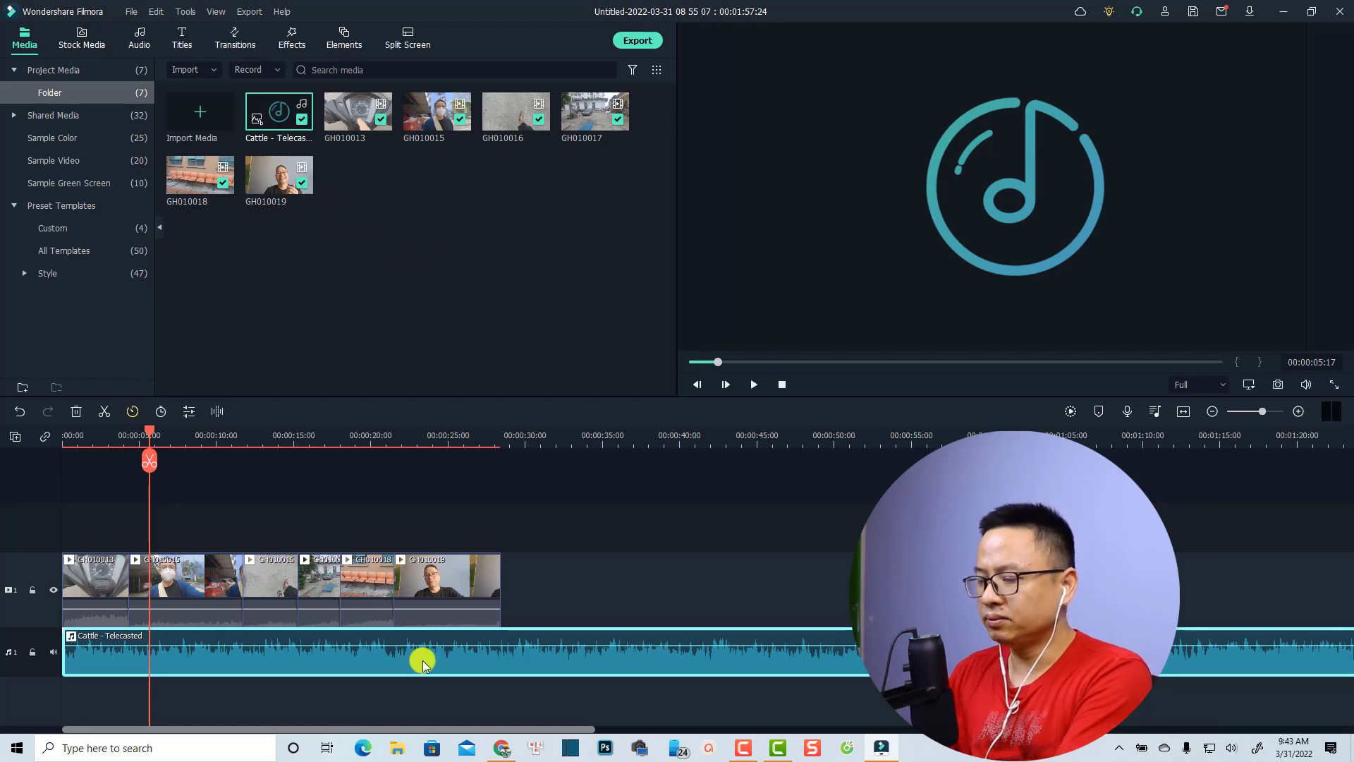
pyautogui.press('Delete')
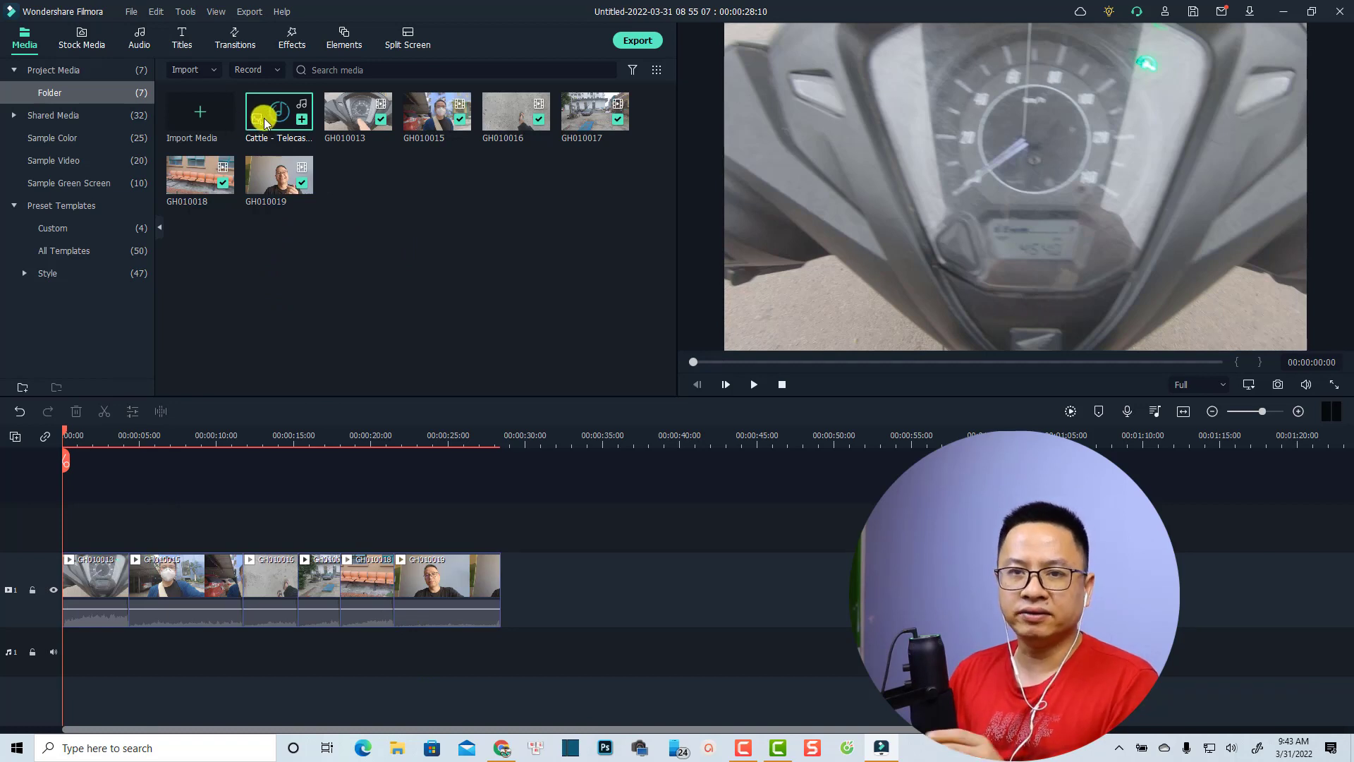
# Add the beat-marked music to the audio track and play up to the first beat
pyautogui.moveTo(265, 115); pyautogui.dragTo(62, 657)
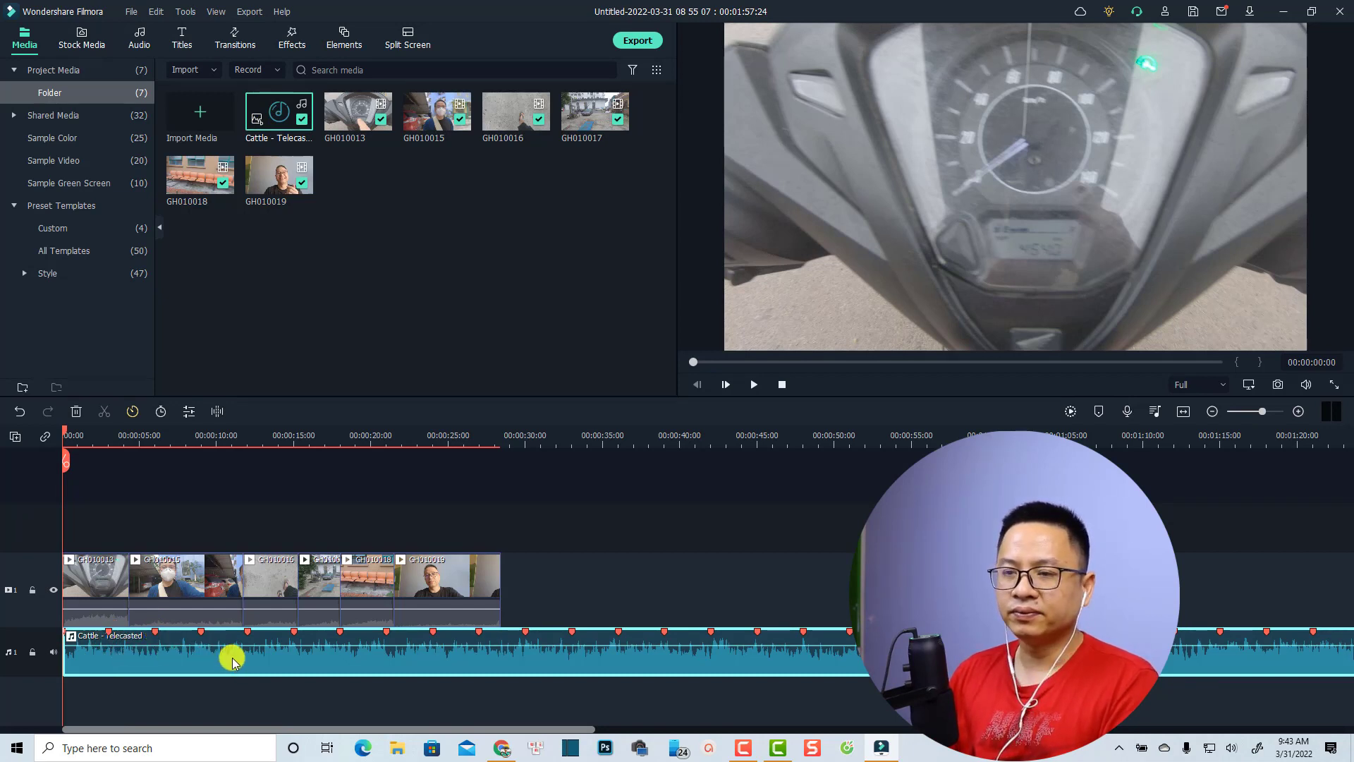
pyautogui.press('space')
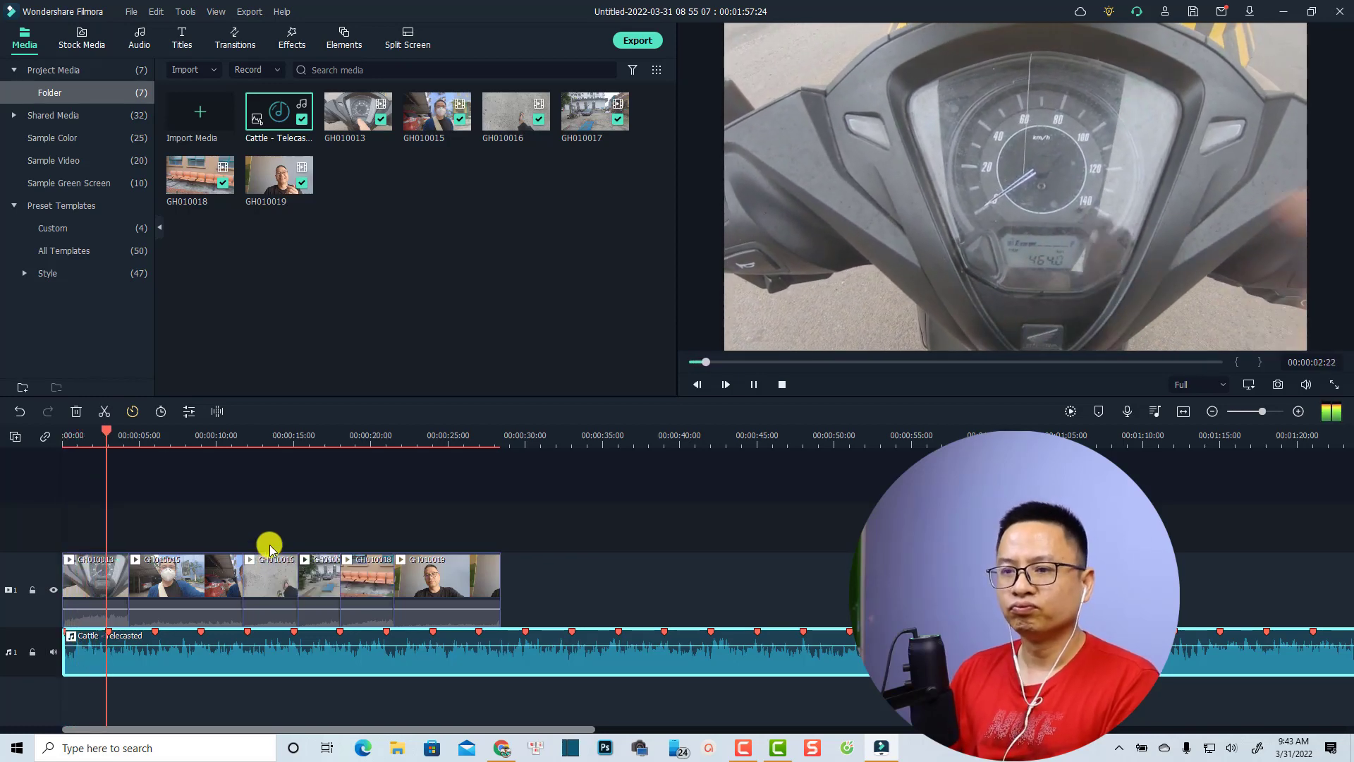
pyautogui.press('space')
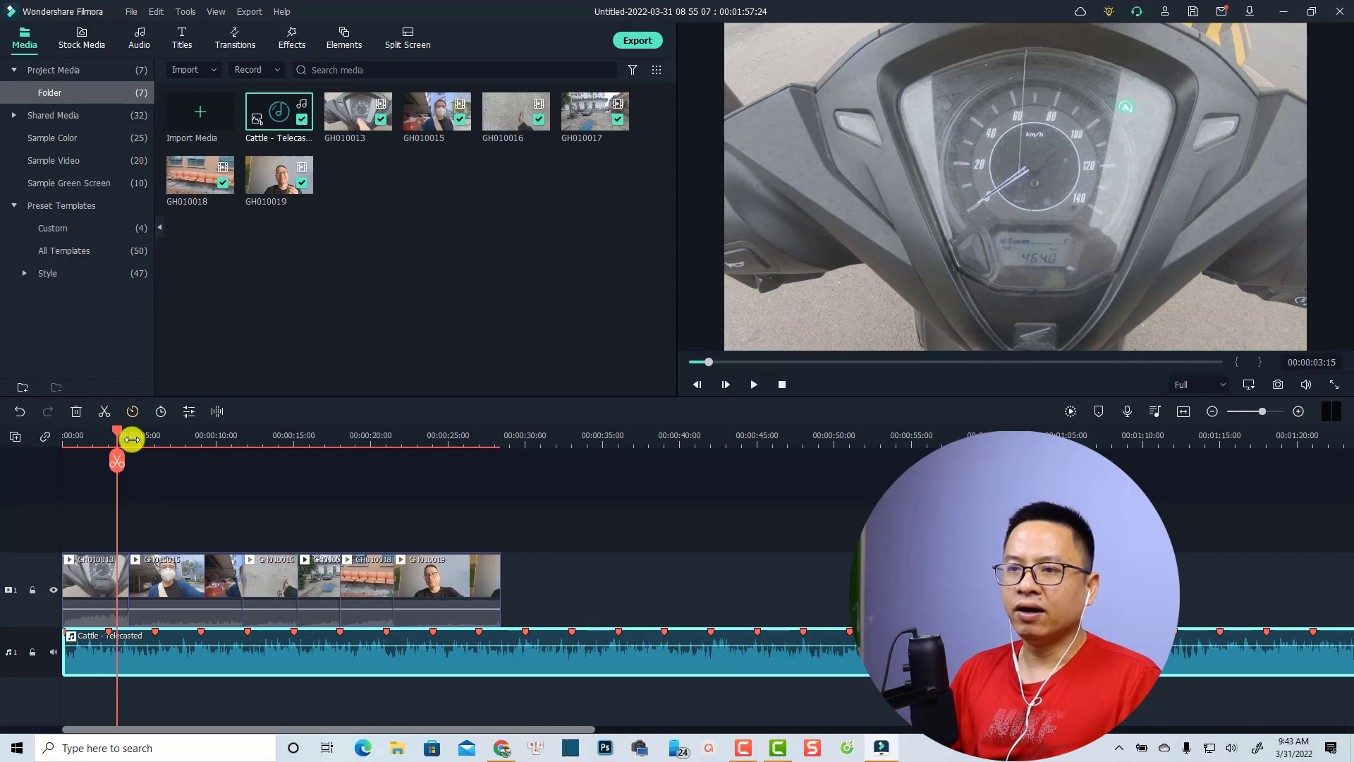
# Trim GH010013 to end at the first beat marker, closing the gap, and replay the cut
pyautogui.moveTo(148, 443); pyautogui.dragTo(266, 447)
pyautogui.moveTo(115, 432); pyautogui.dragTo(95, 432)
pyautogui.click(125, 585)
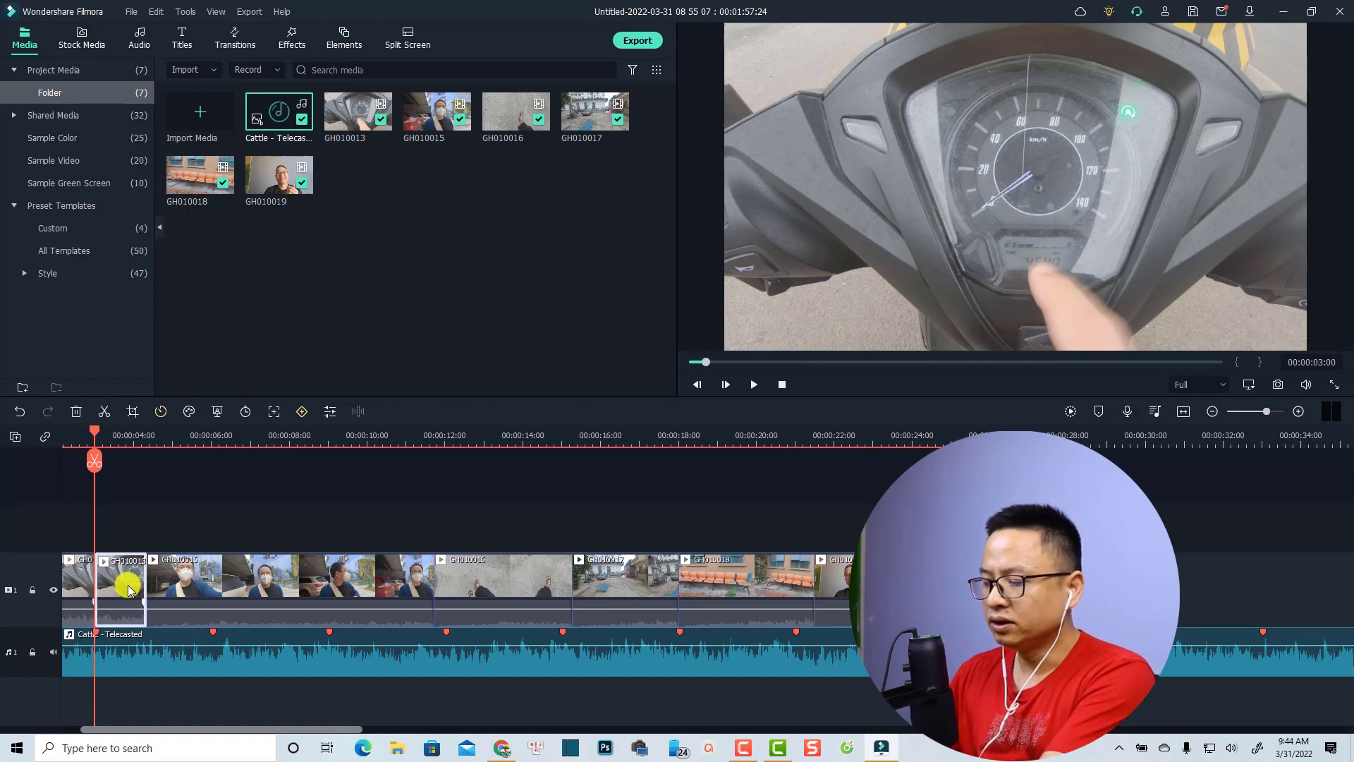
pyautogui.hotkey('alt', ']')
pyautogui.click(72, 429)
pyautogui.press('space')
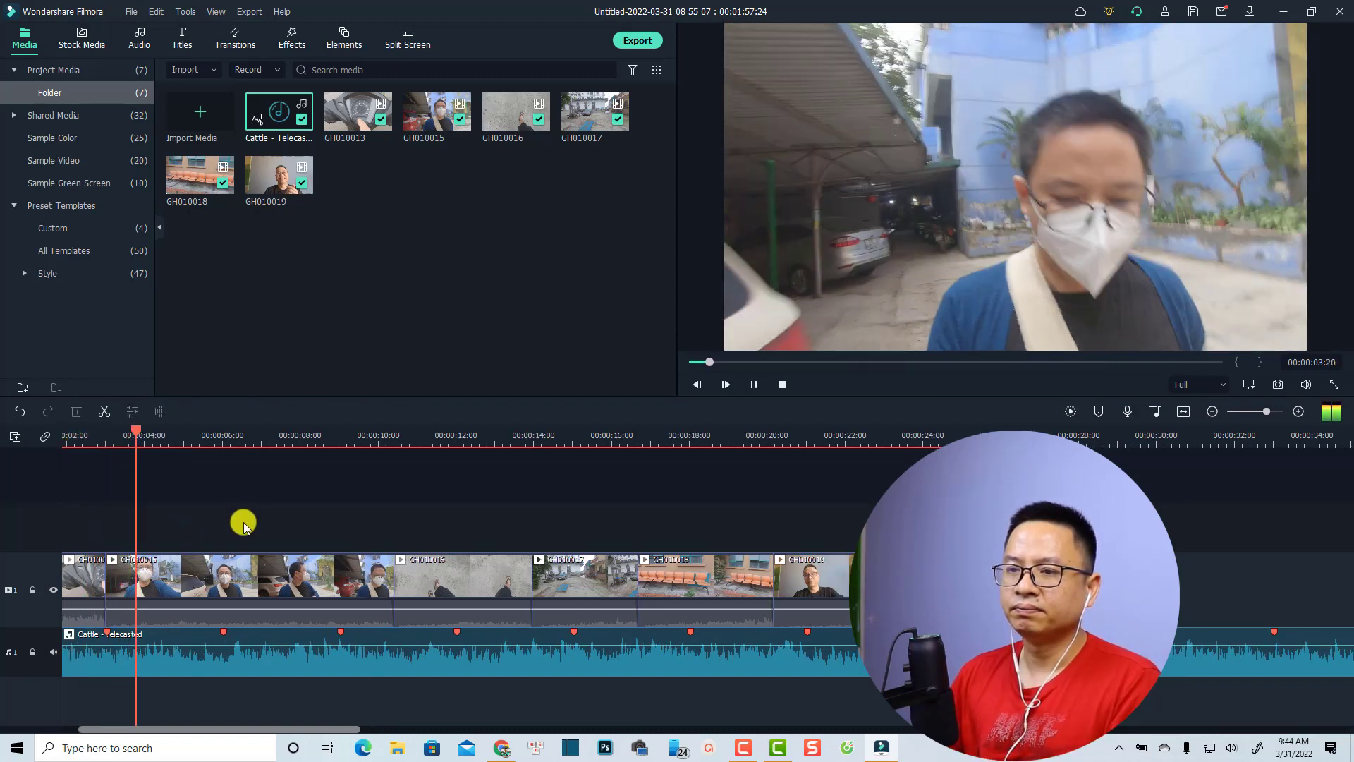
pyautogui.press('space')
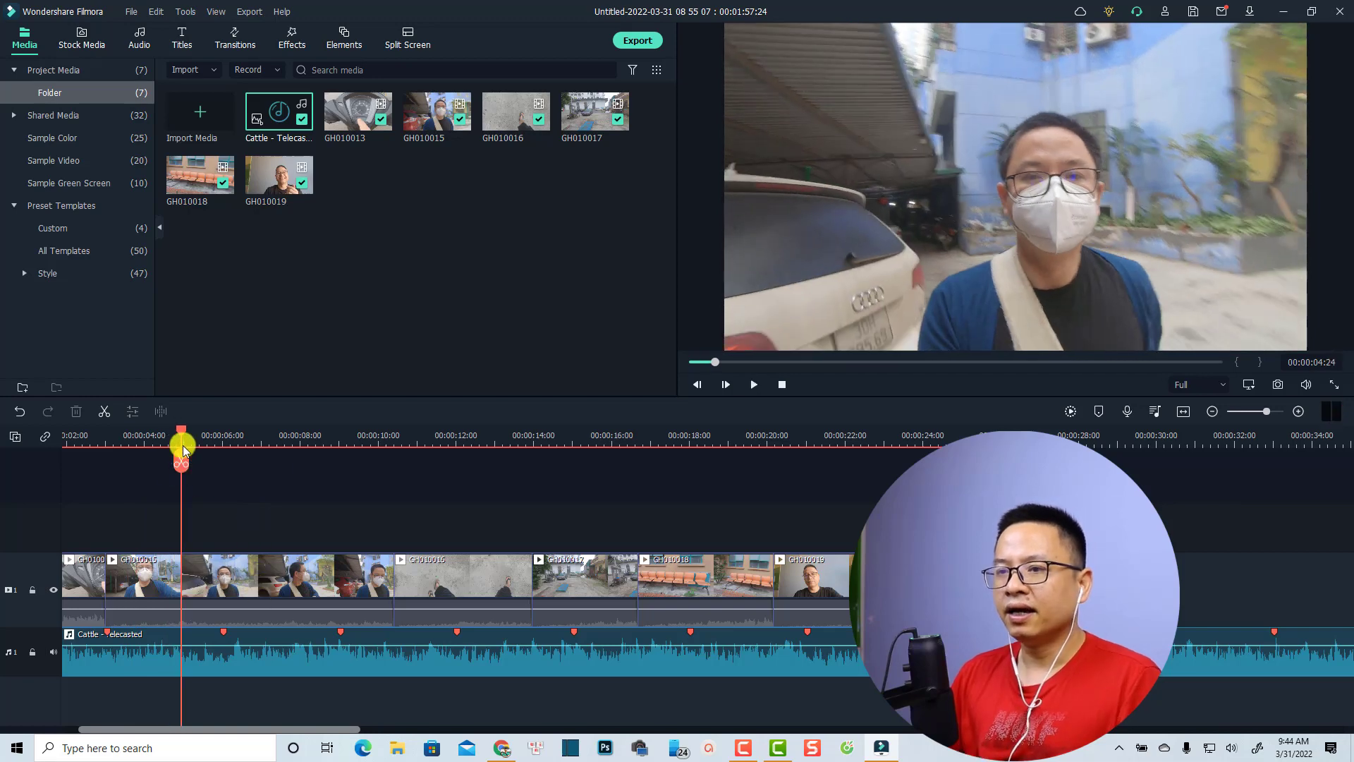
# Split GH010015 at the beat marker near 6 seconds and delete the leftover part
pyautogui.moveTo(179, 433); pyautogui.dragTo(226, 456)
pyautogui.click(278, 569)
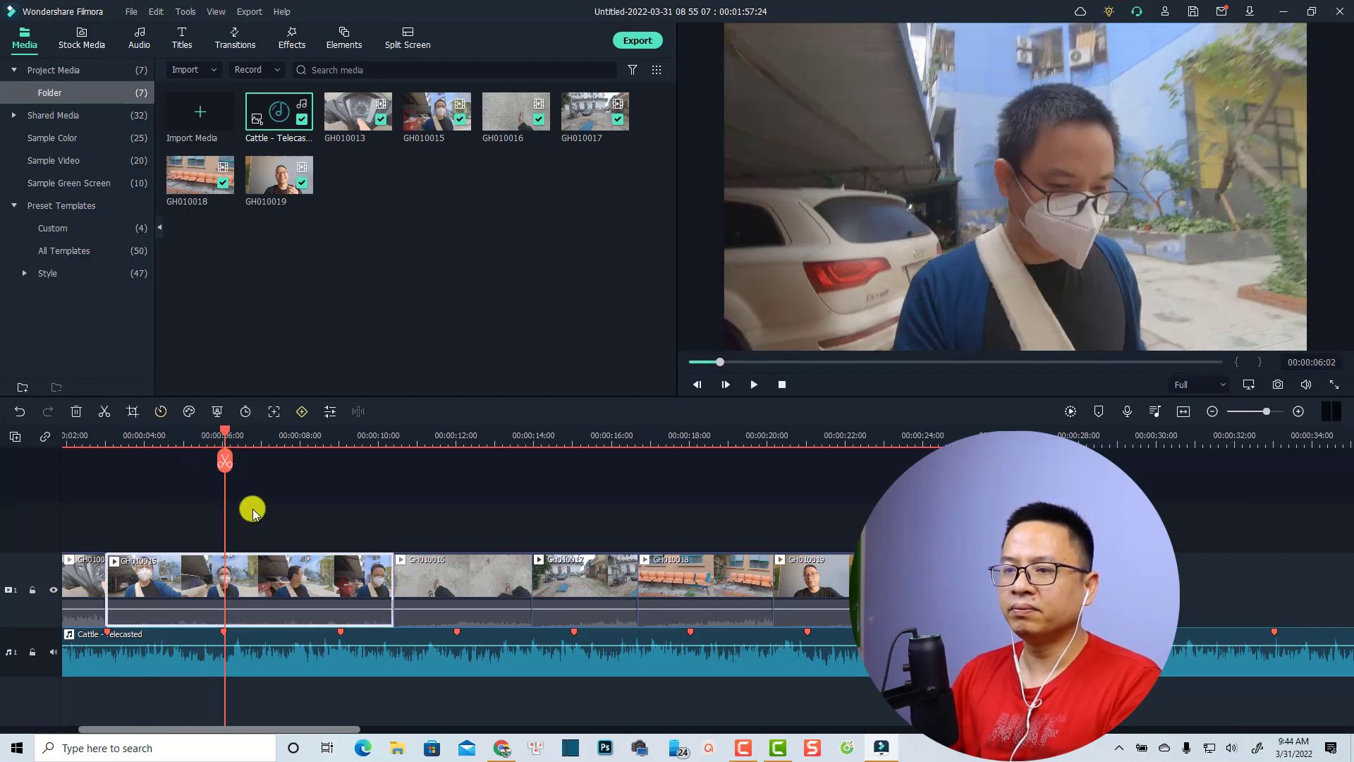
pyautogui.click(226, 465)
pyautogui.press('Delete')
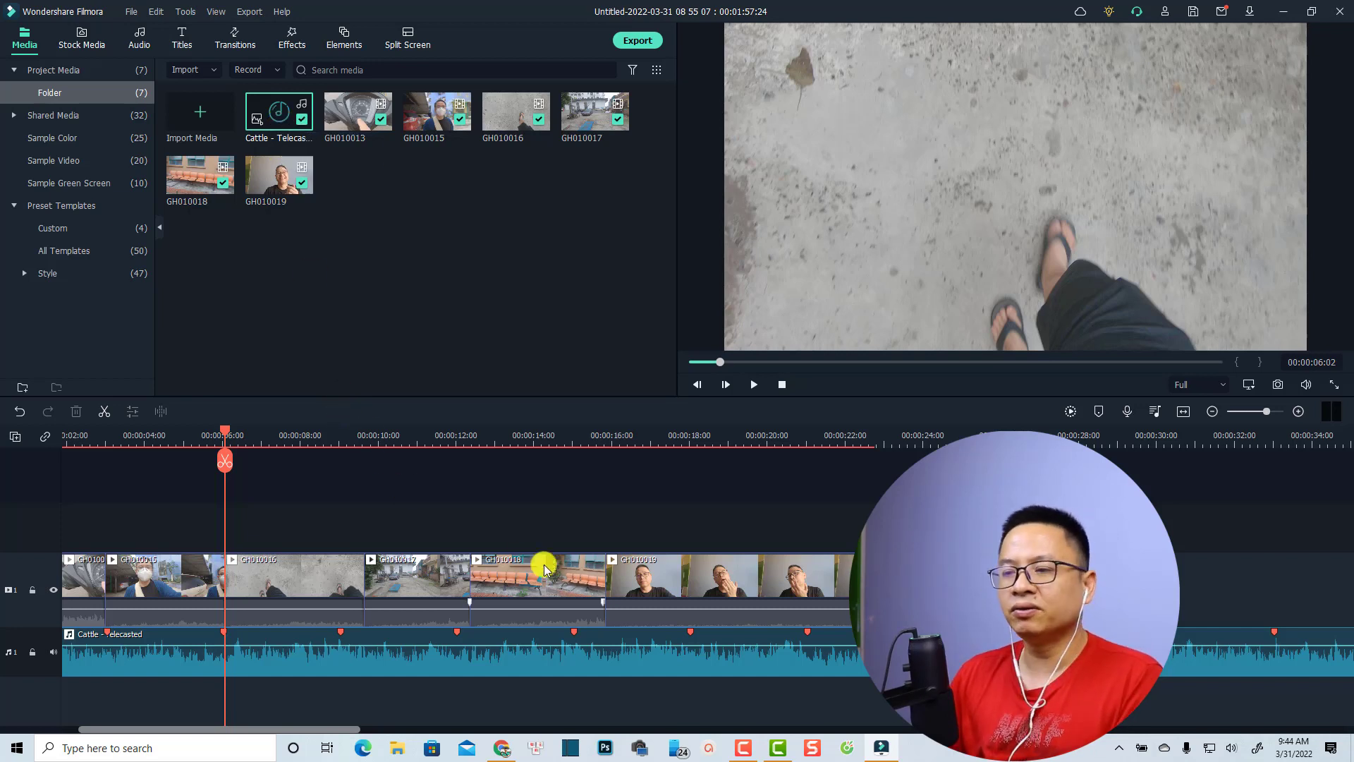
# Select every clip on the timeline and delete them all
pyautogui.moveTo(801, 581); pyautogui.dragTo(132, 705)
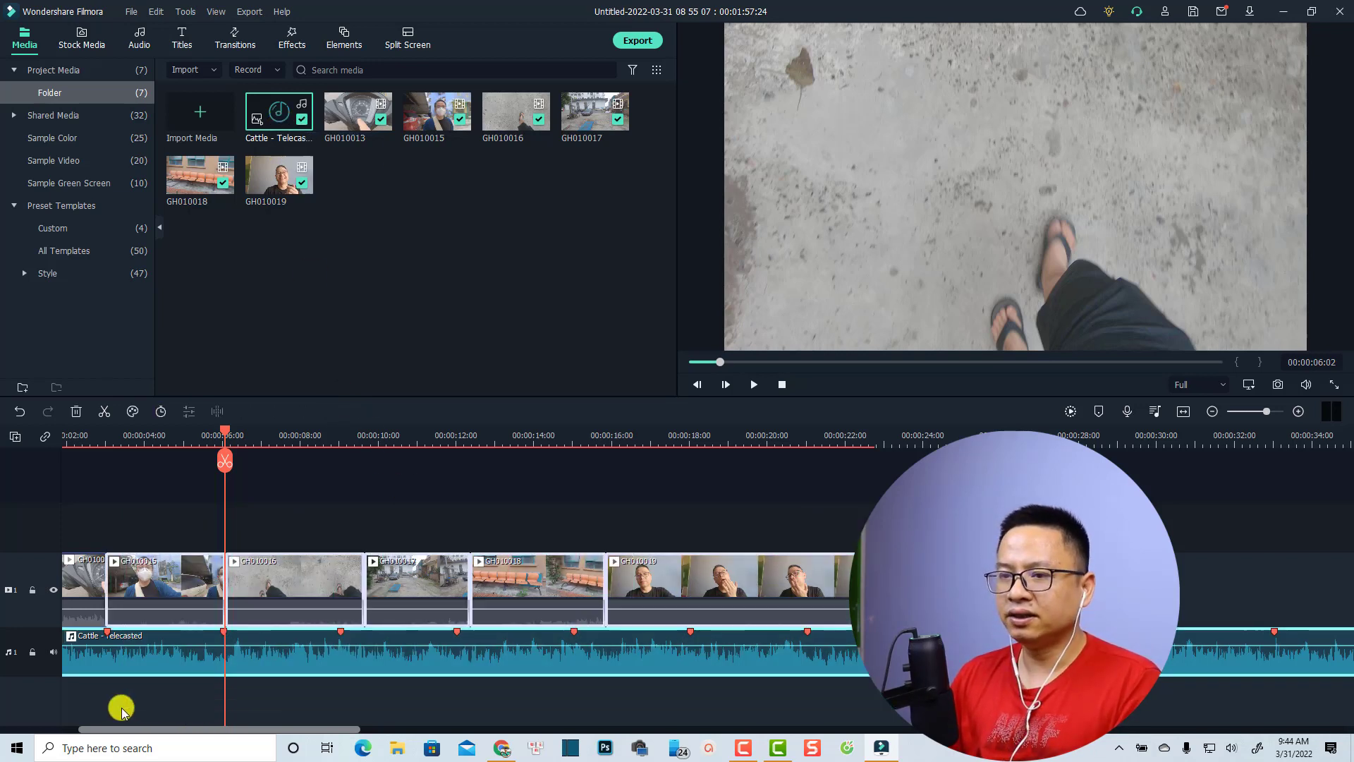
pyautogui.scroll(-2, 155, 698)
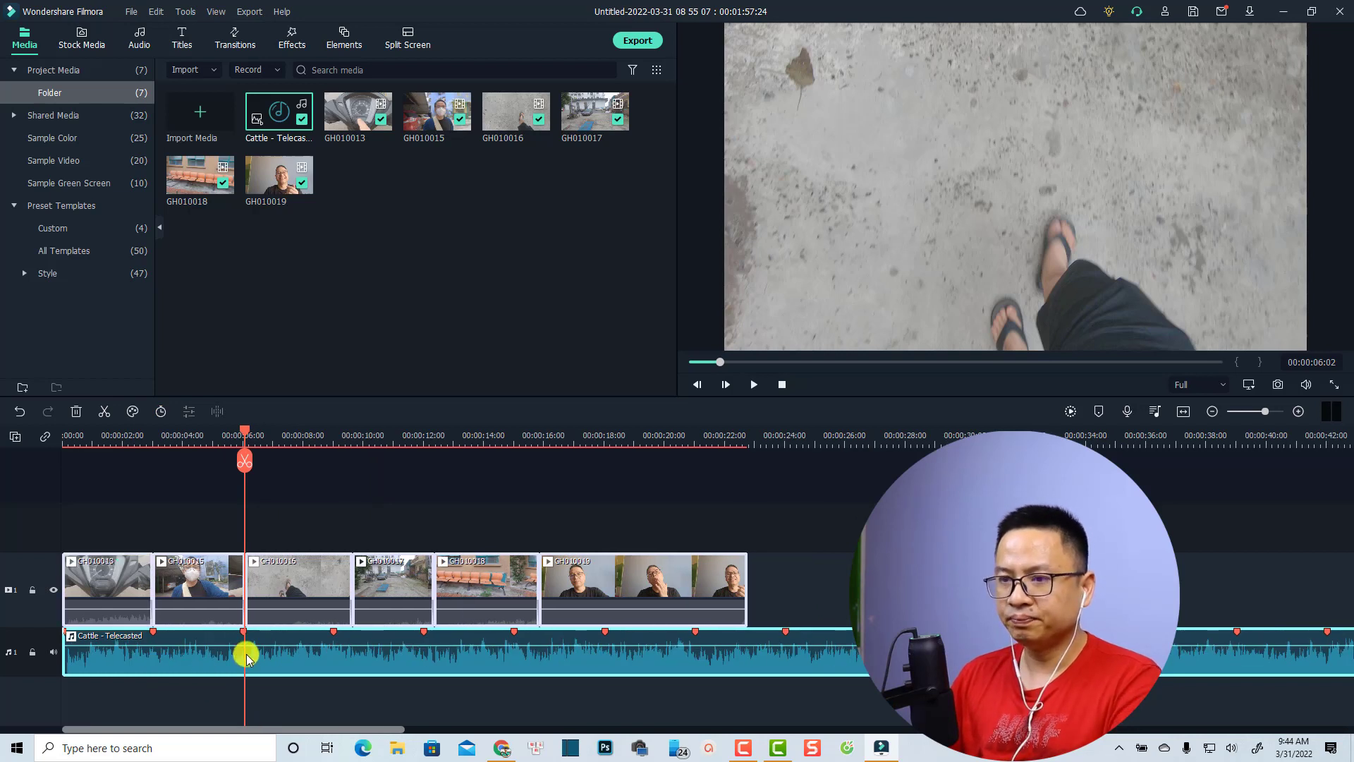
pyautogui.press('Delete')
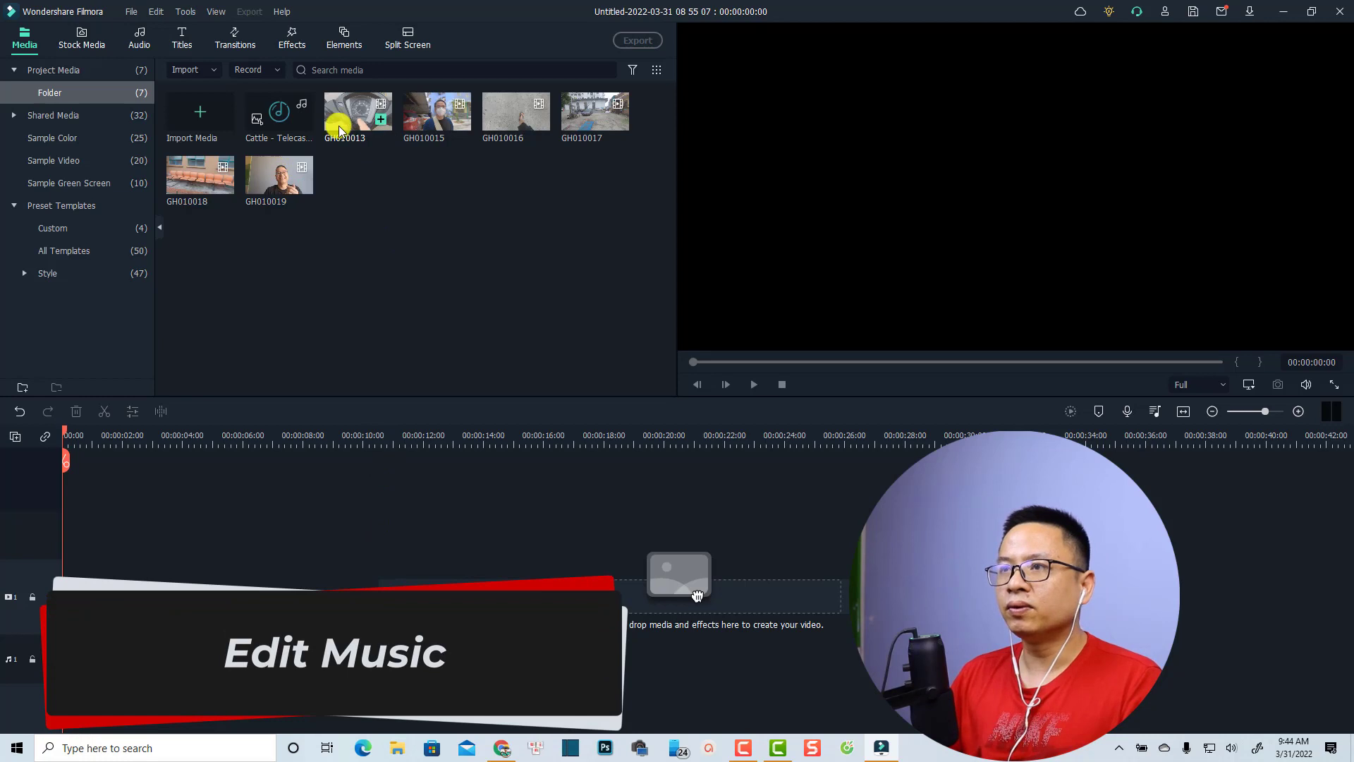
# Place the beat-marked Cattle - Telecasted music on the audio track and zoom to fit its ~2-minute length
pyautogui.moveTo(260, 115); pyautogui.dragTo(141, 657)
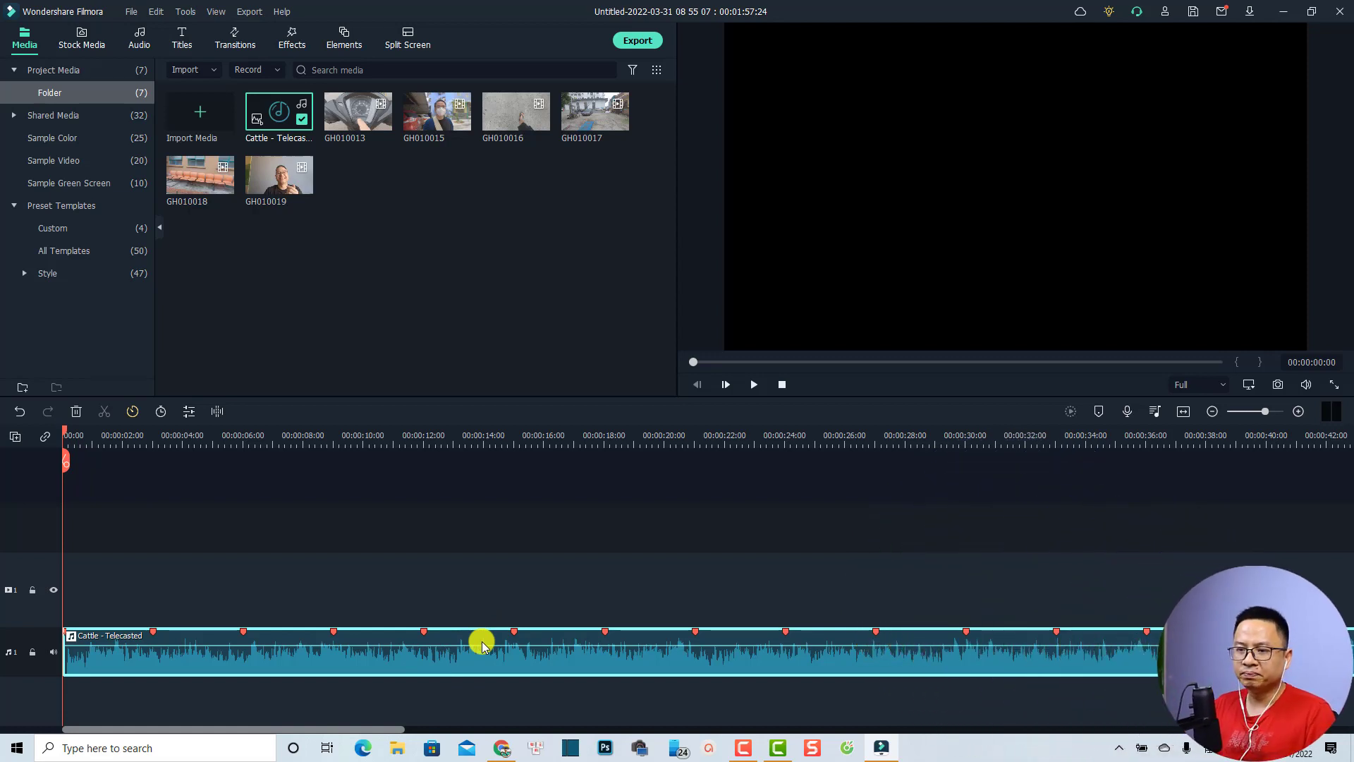
pyautogui.click(1185, 411)
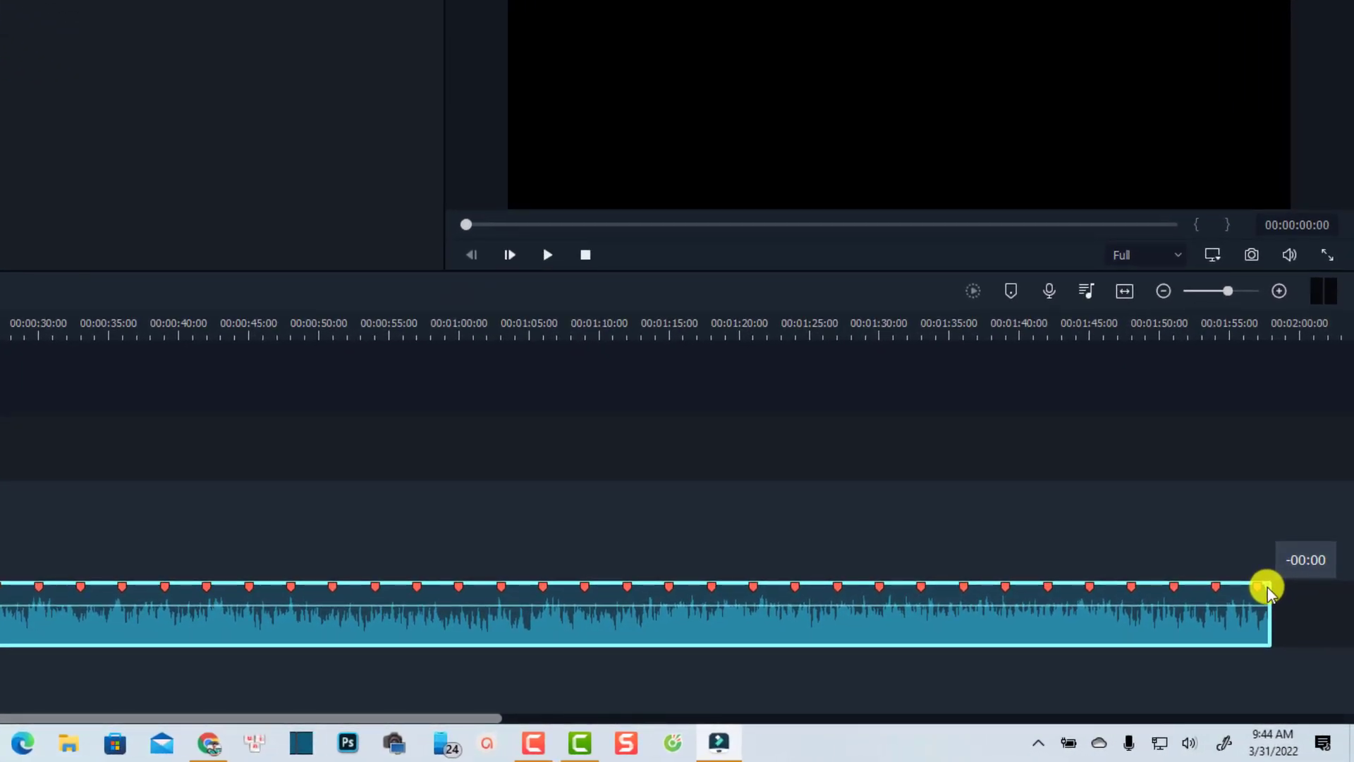
# Shorten the music clip slightly from its end and zoom in to play its start
pyautogui.moveTo(1267, 591); pyautogui.dragTo(1237, 598)
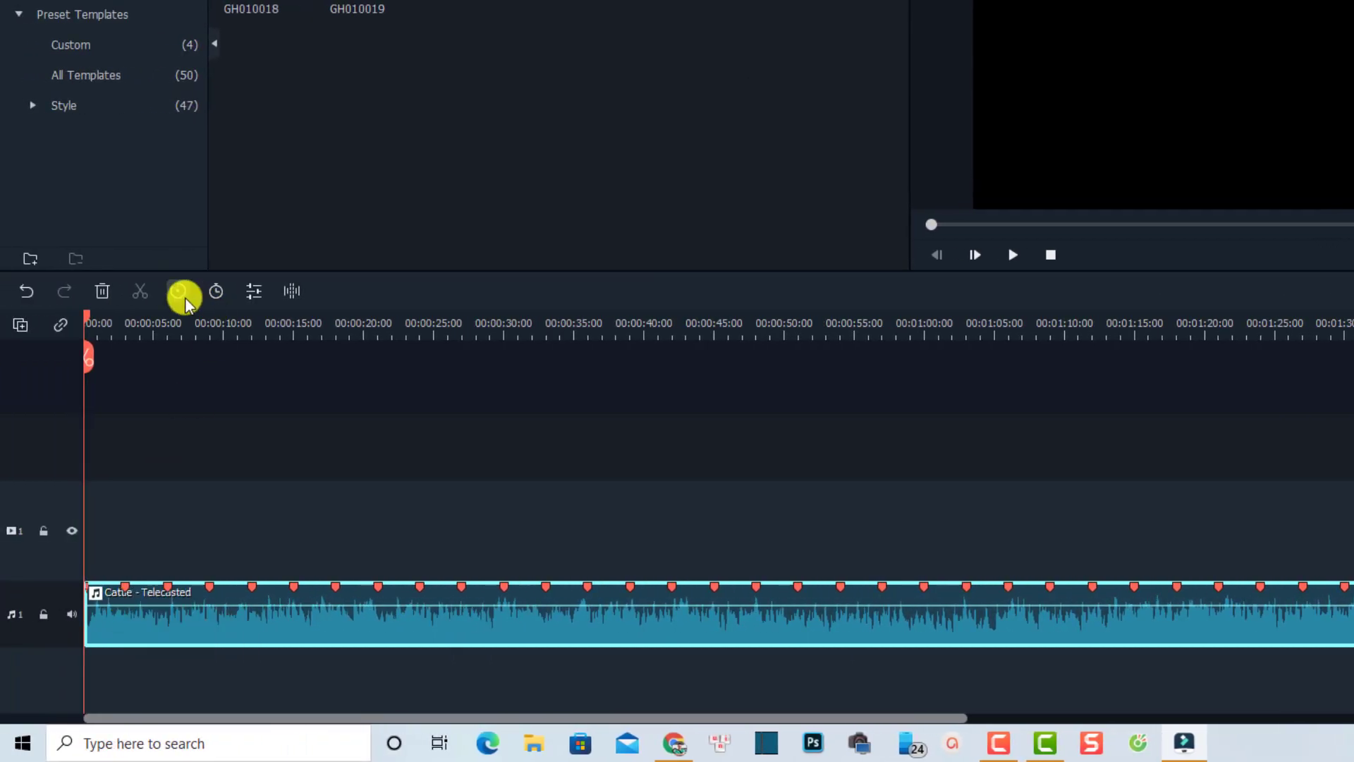
pyautogui.moveTo(107, 324); pyautogui.dragTo(547, 360)
pyautogui.moveTo(176, 324); pyautogui.dragTo(404, 369)
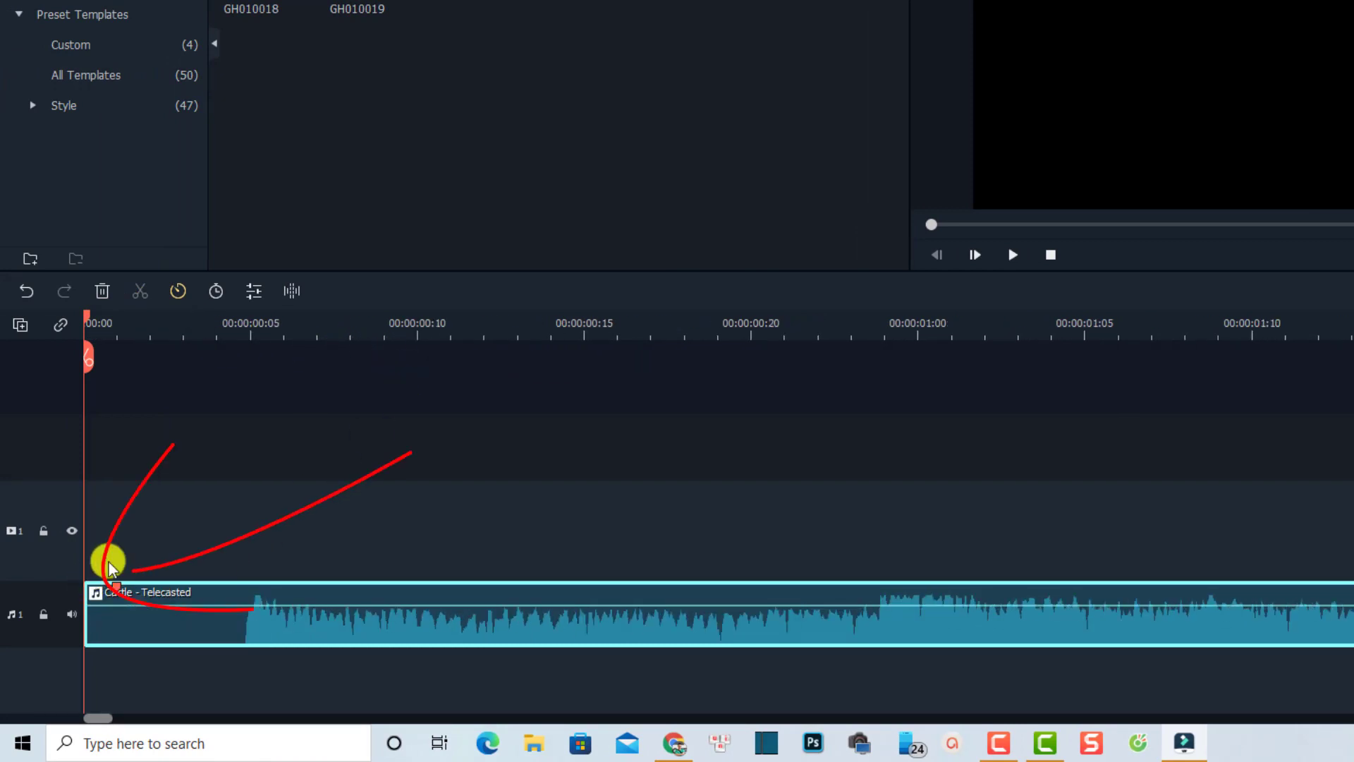
pyautogui.moveTo(88, 593); pyautogui.dragTo(538, 580)
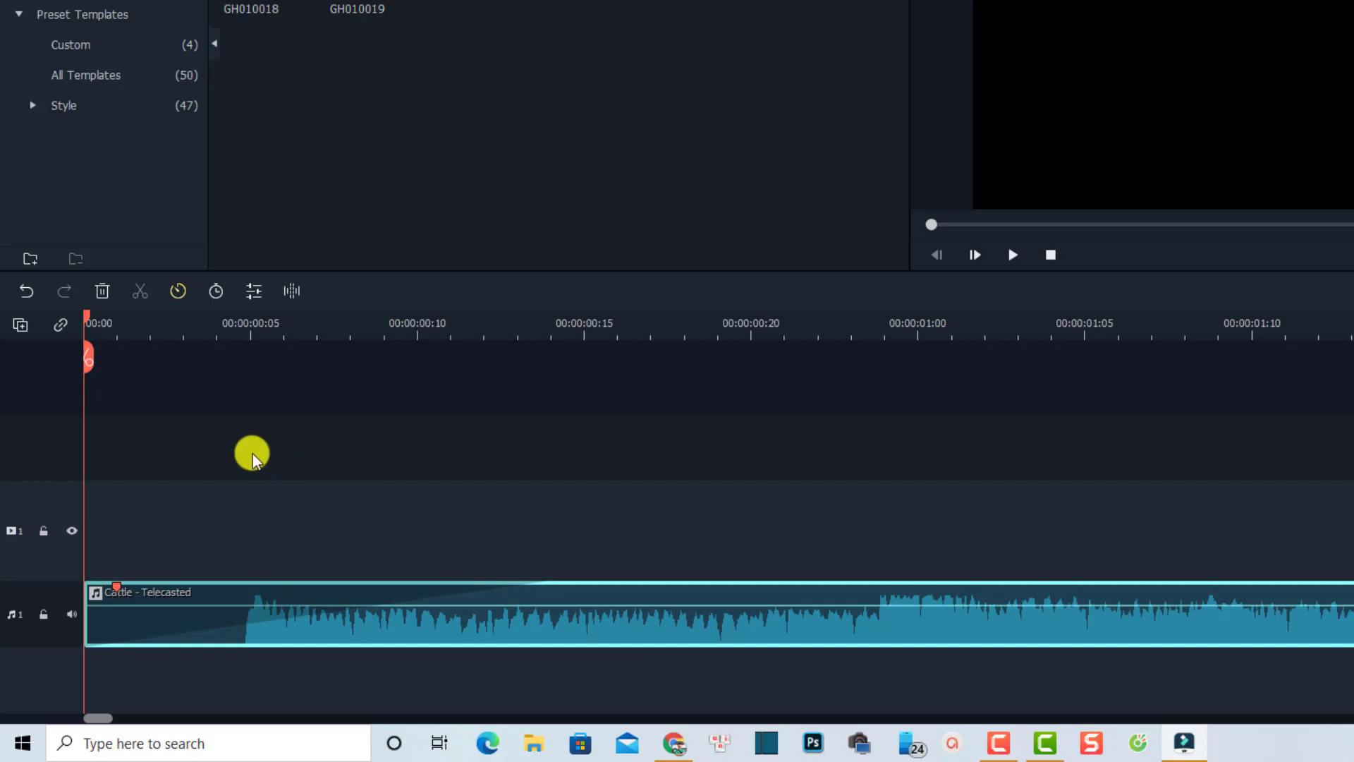
pyautogui.press('space')
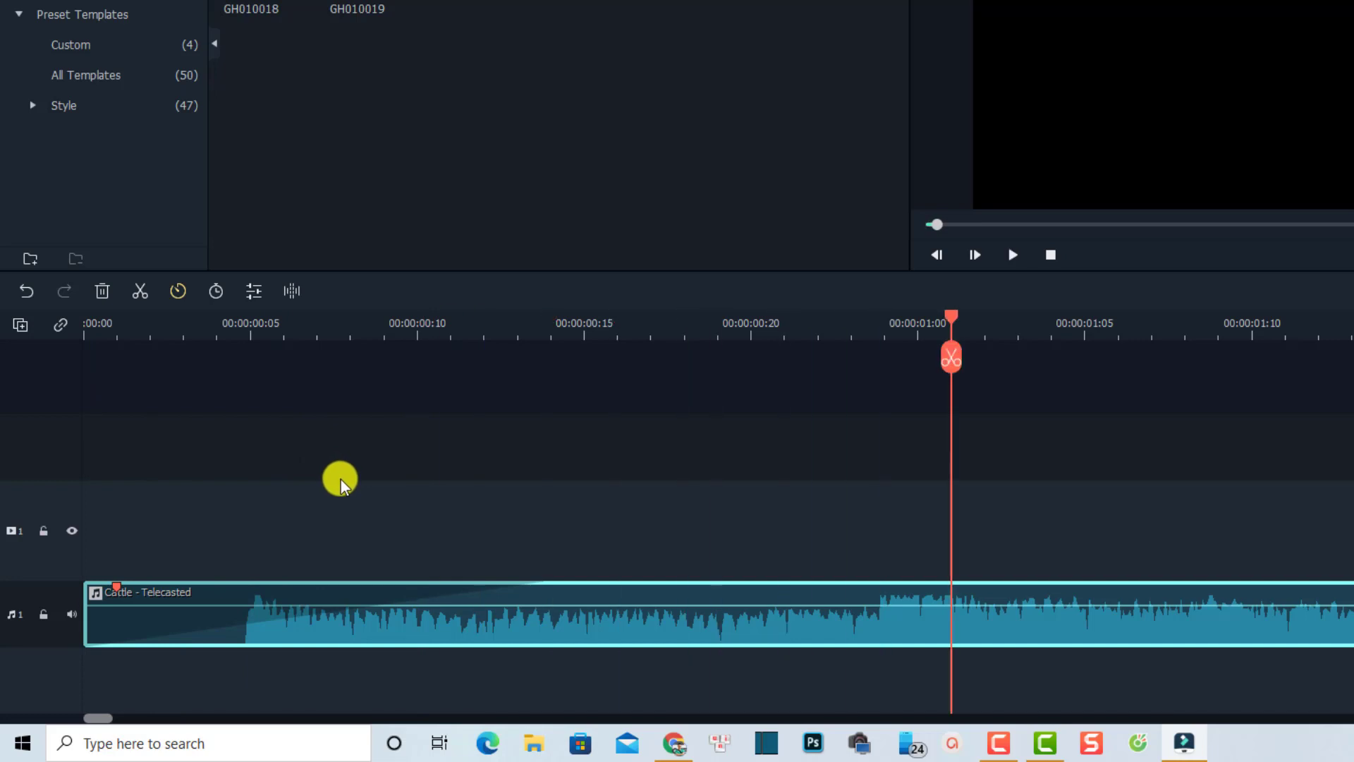
# Lengthen the fade-in at the music's start and play back the faded opening
pyautogui.moveTo(547, 586); pyautogui.dragTo(1162, 628)
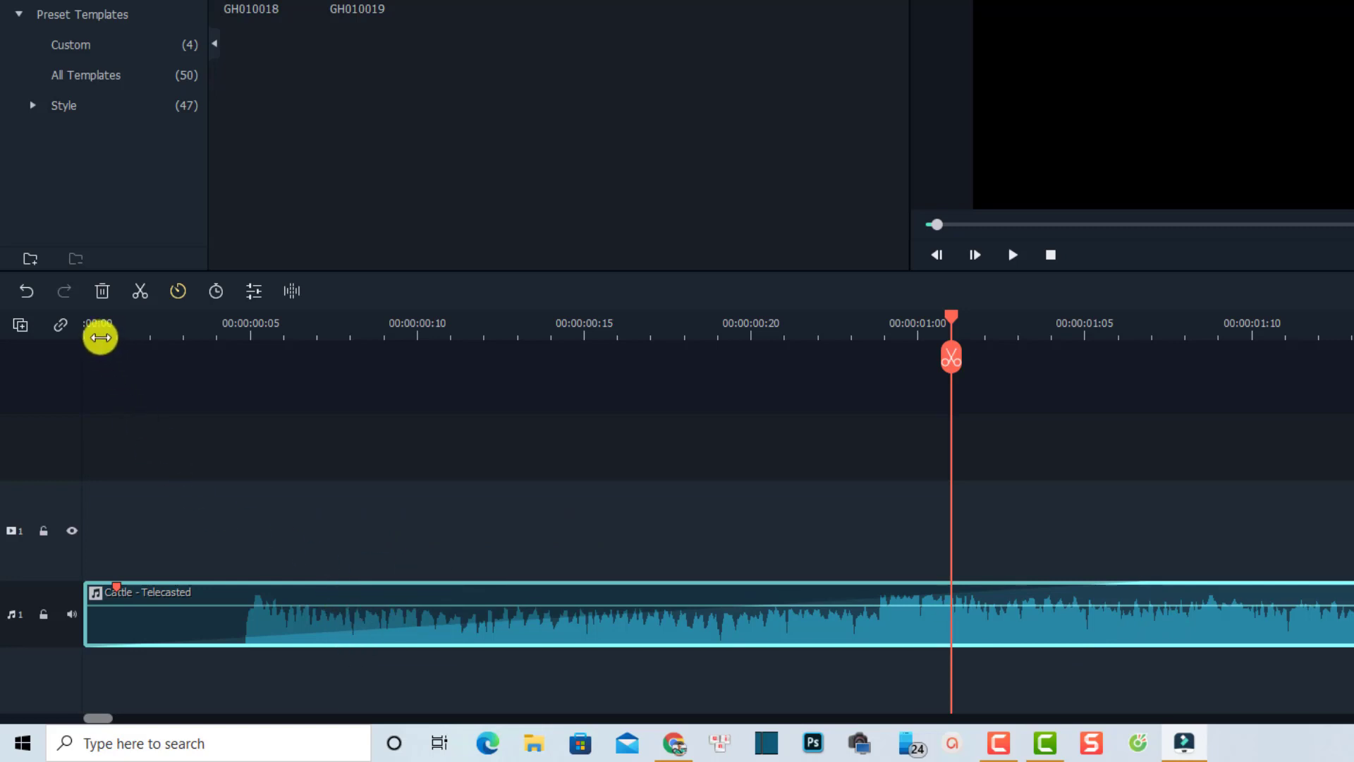
pyautogui.click(101, 338)
pyautogui.press('space')
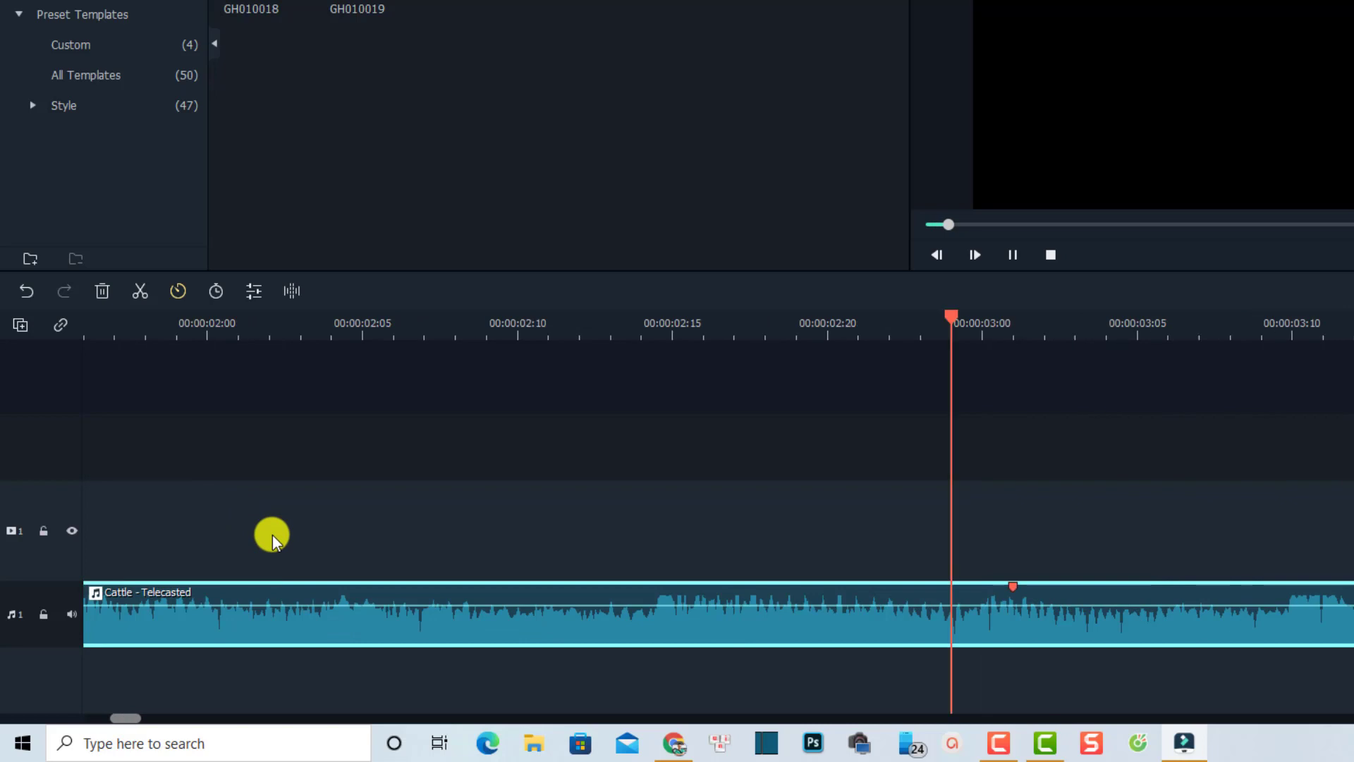
pyautogui.scroll(-5, 273, 538)
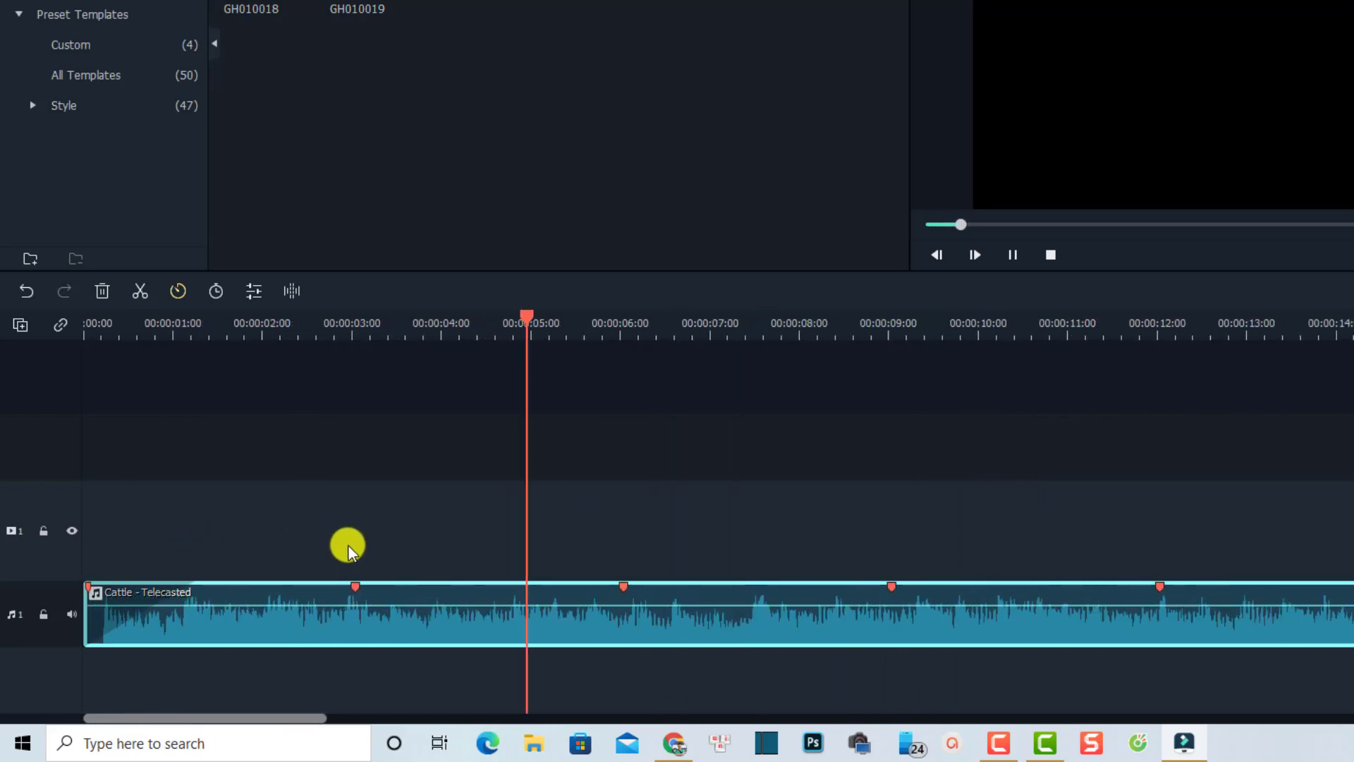
pyautogui.scroll(-3, 347, 545)
pyautogui.press('space')
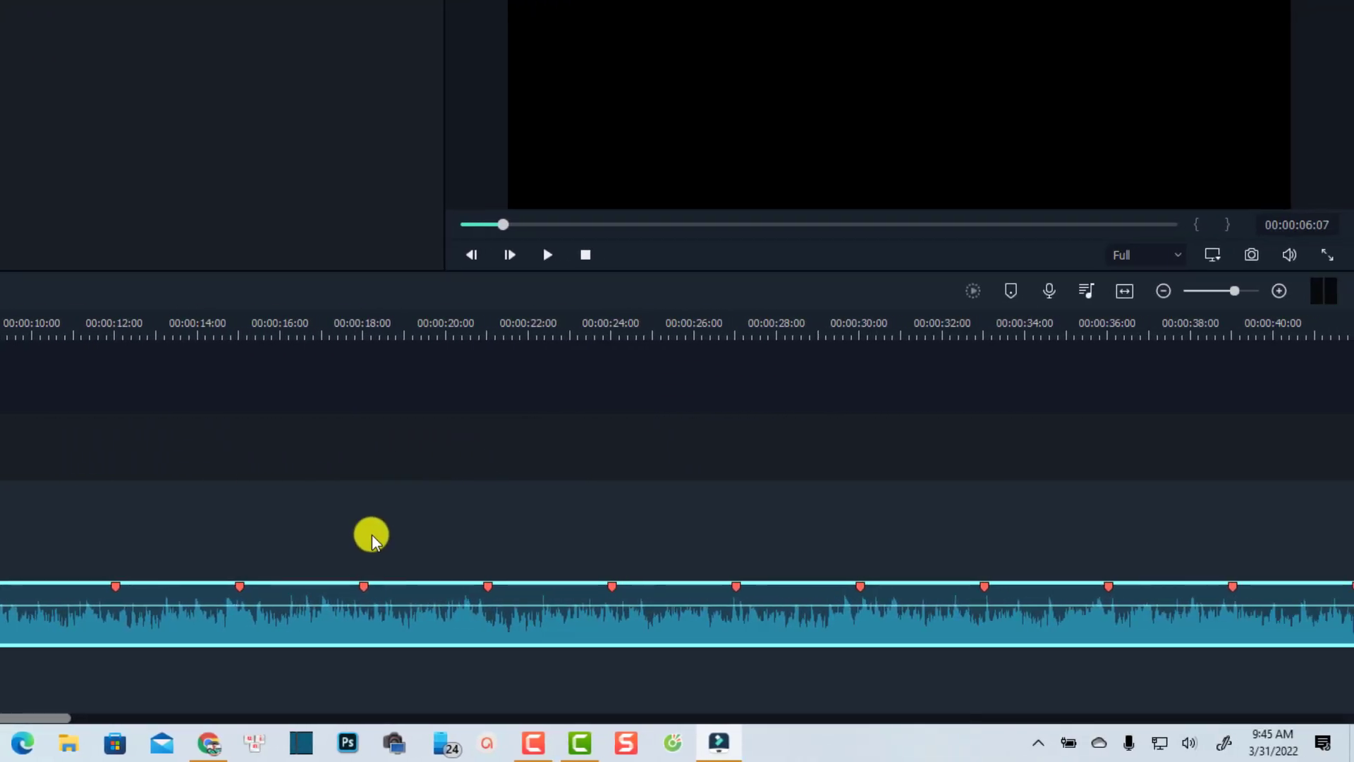
# Fit the whole music clip into view and play its ending
pyautogui.scroll(-4, 367, 536)
pyautogui.click(1126, 291)
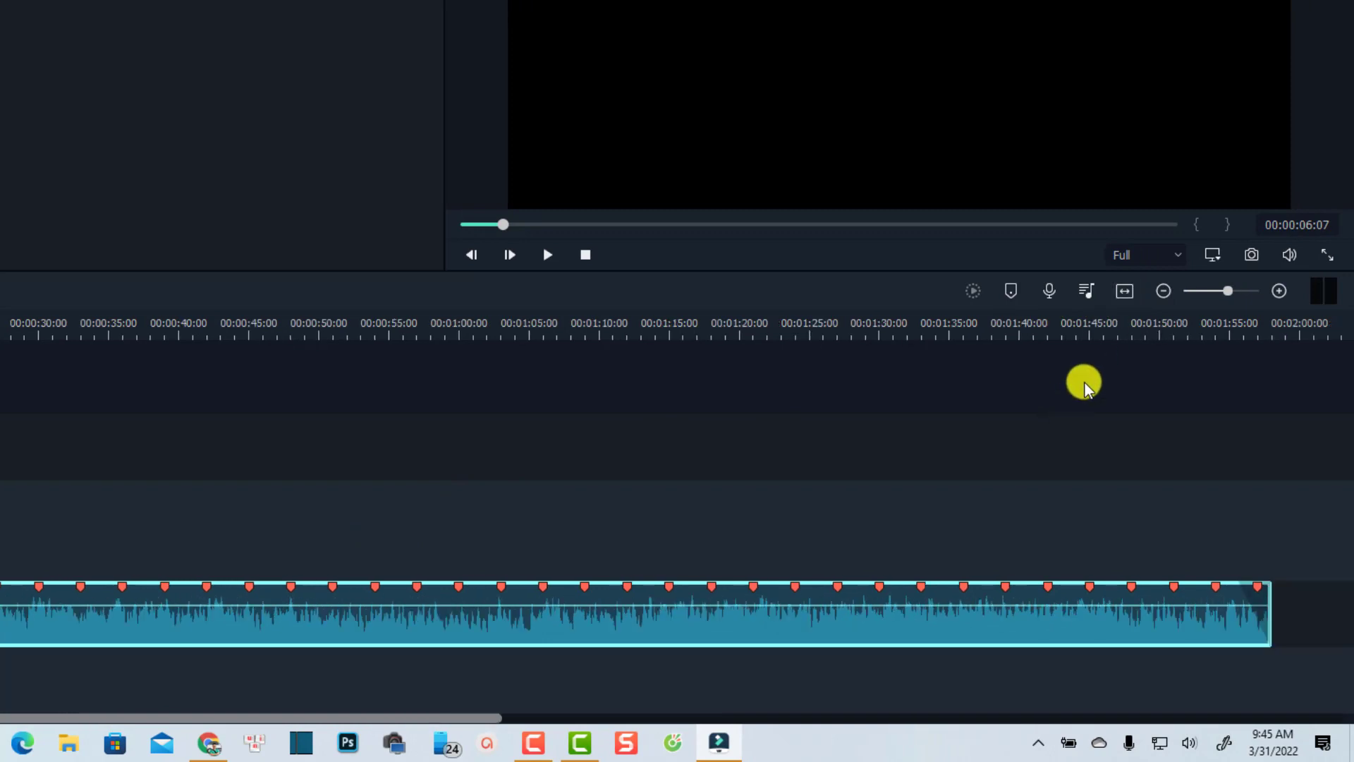
pyautogui.click(1186, 327)
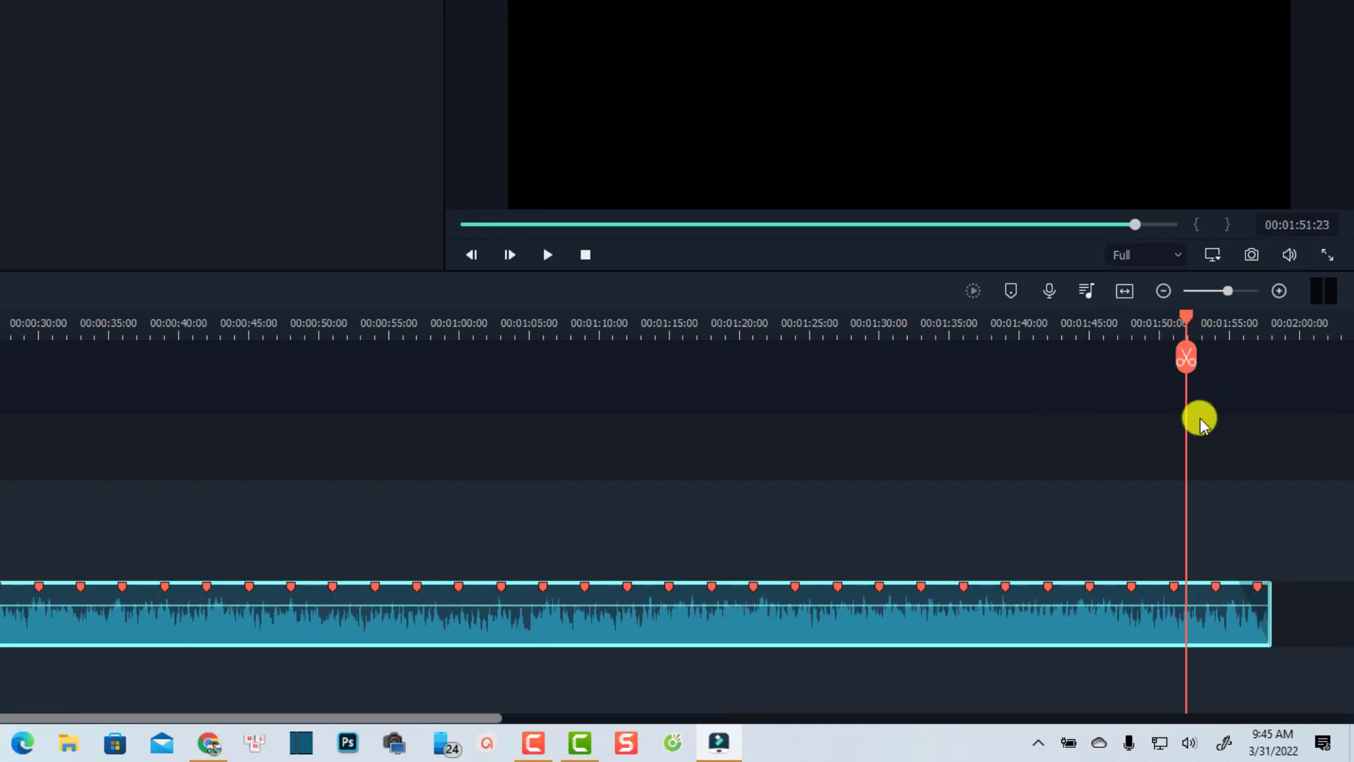
pyautogui.press('space')
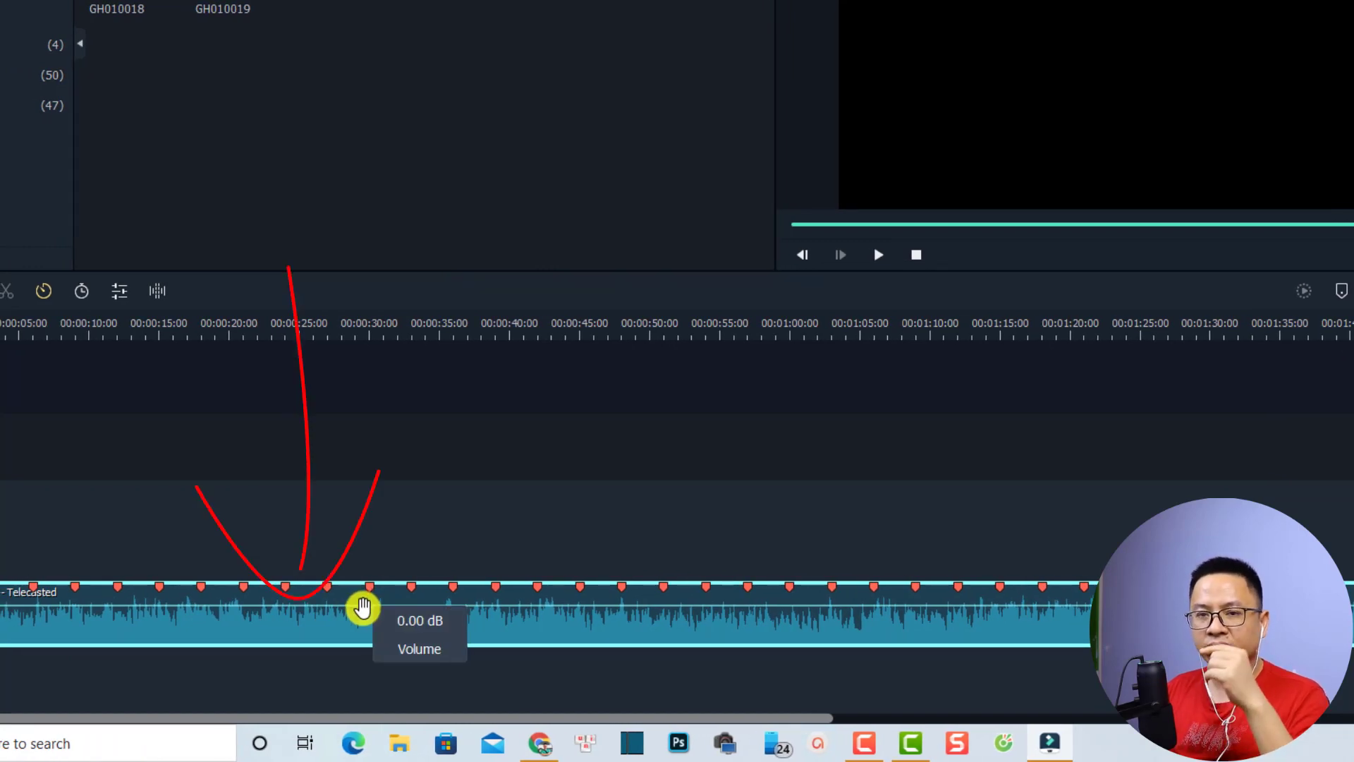
# Lower the music volume and preview it from about 20 seconds
pyautogui.moveTo(361, 610); pyautogui.dragTo(360, 613)
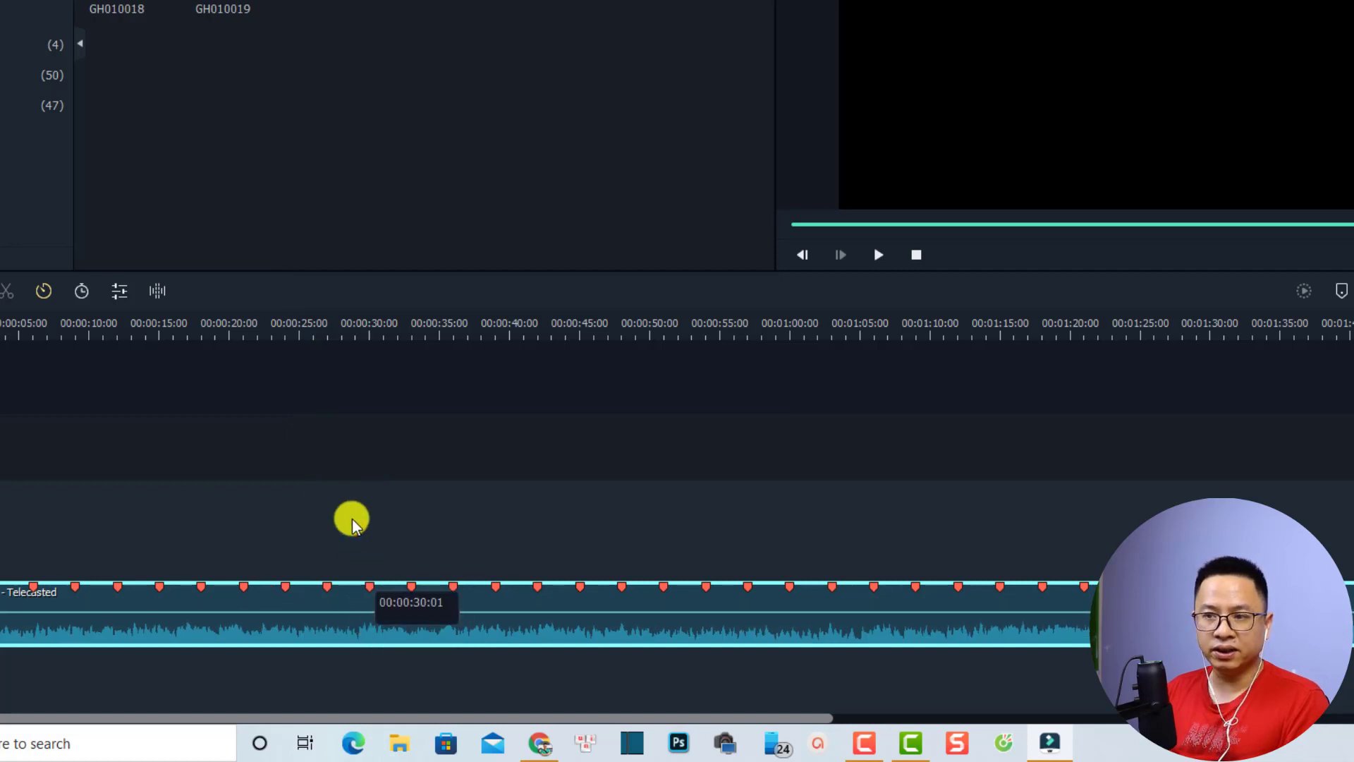
pyautogui.click(256, 318)
pyautogui.press('space')
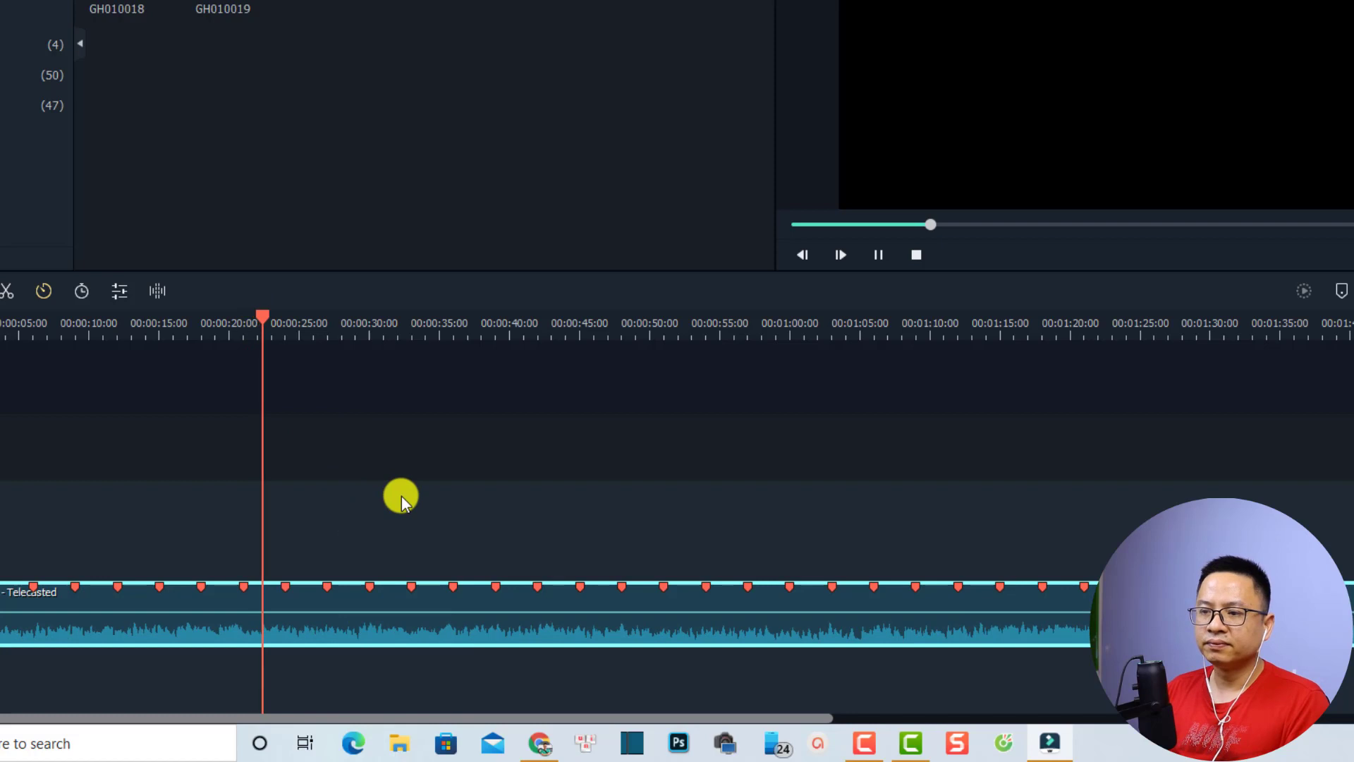
pyautogui.press('space')
# Raise the music volume to about 0.43 dB and listen to the result
pyautogui.moveTo(369, 614); pyautogui.dragTo(370, 605)
pyautogui.press('space')
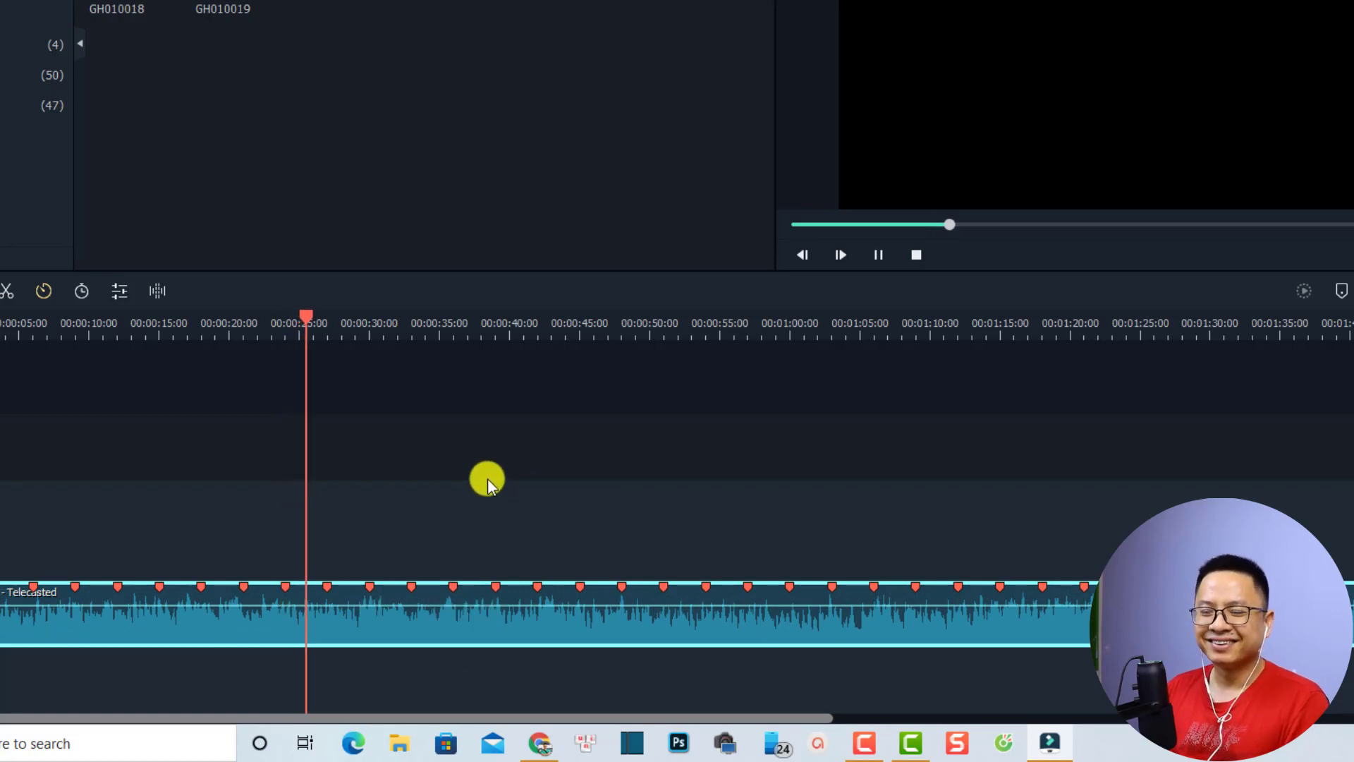
pyautogui.press('space')
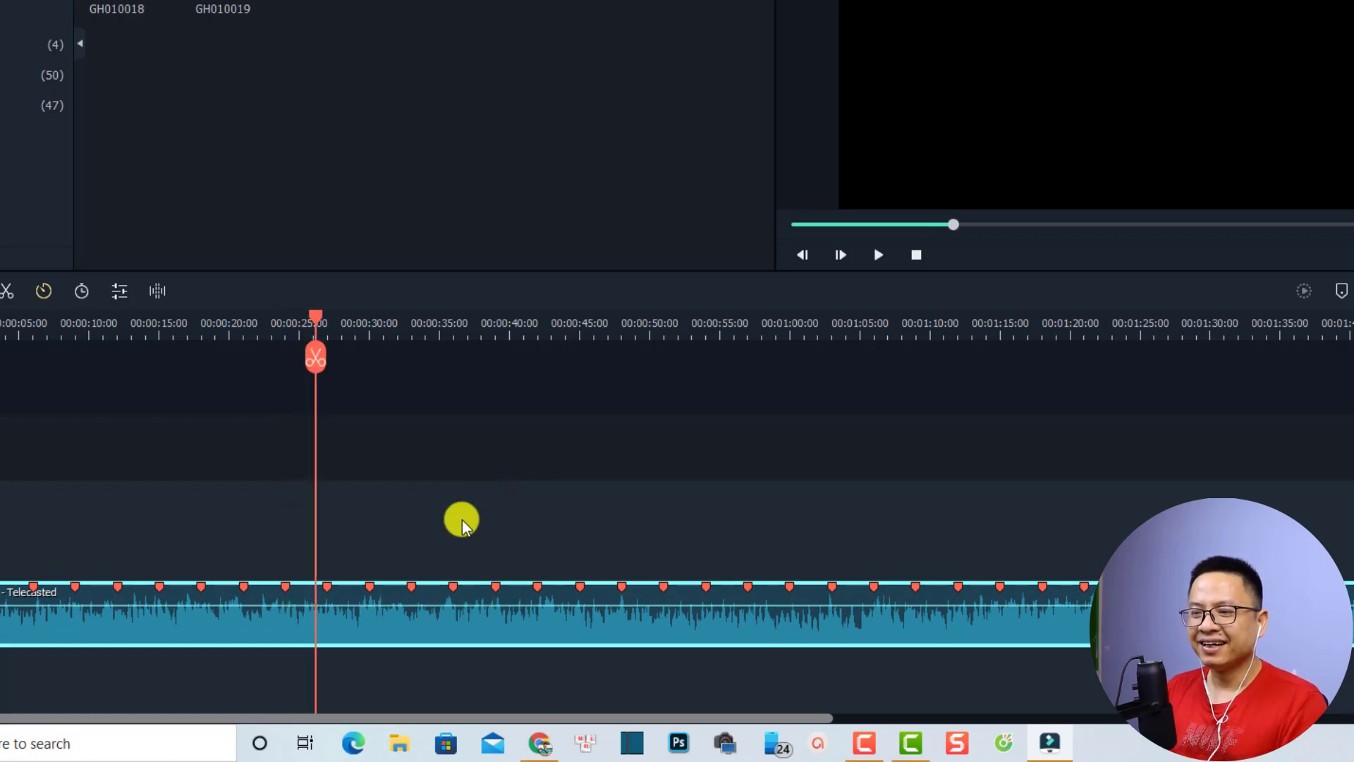
pyautogui.rightClick(350, 624)
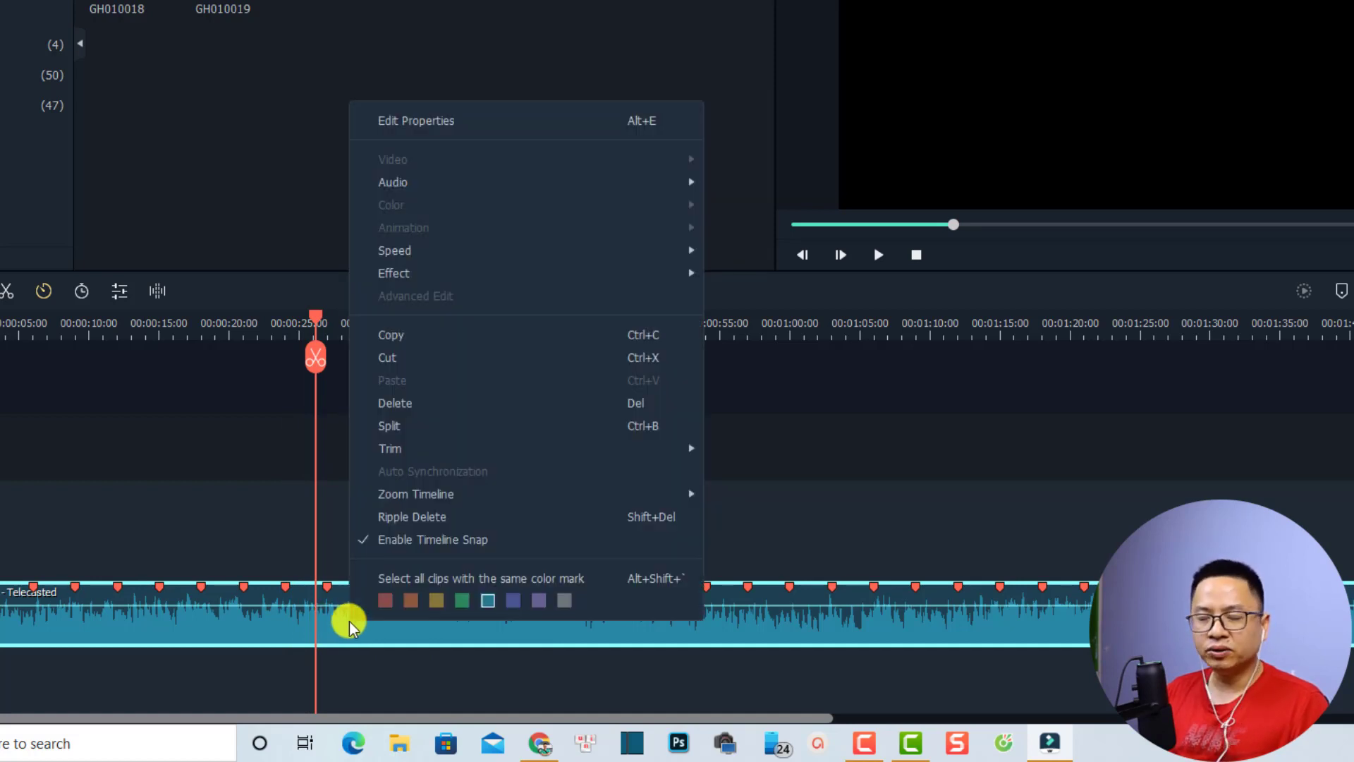
# Open Adjust Audio for the Cattle clip, showing 0.43 dB volume, 1.28 s fade-in, 2.48 s fade-out
pyautogui.moveTo(454, 183)
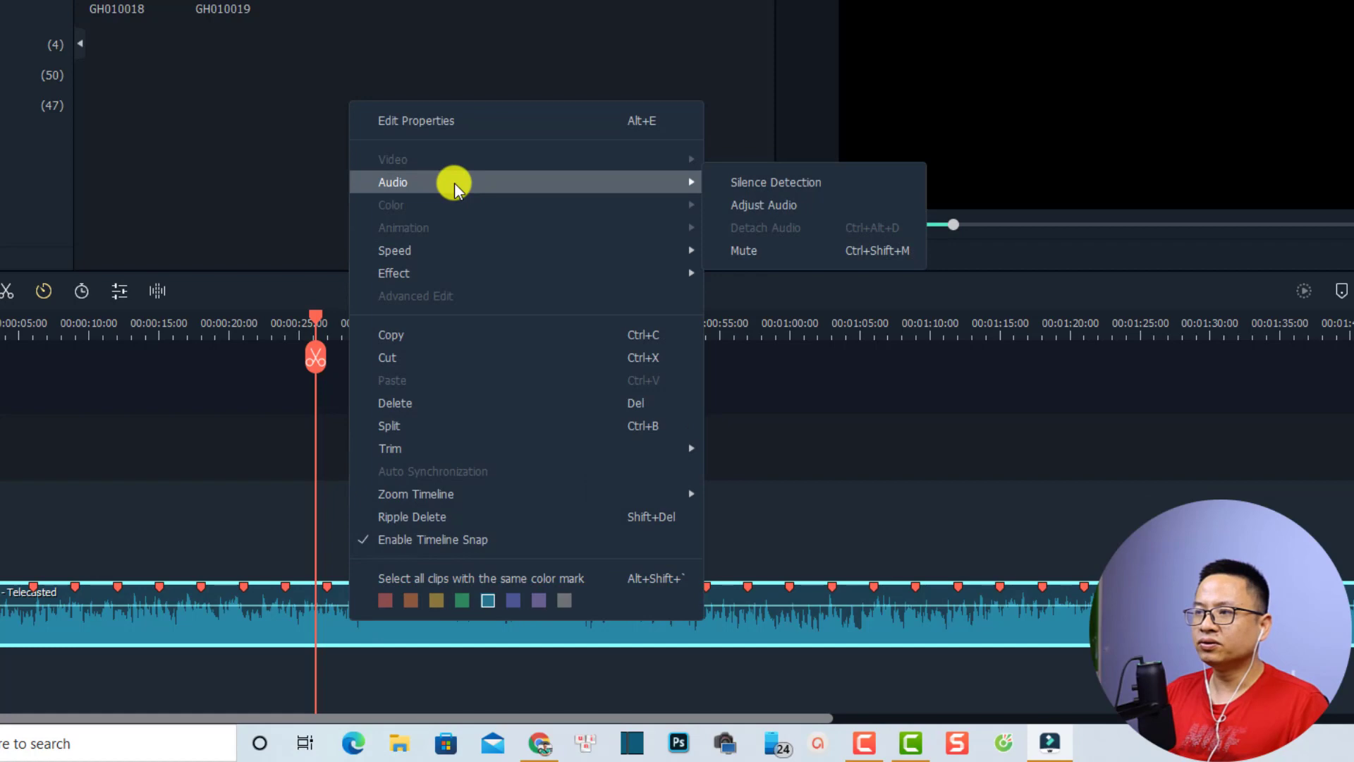
pyautogui.click(782, 206)
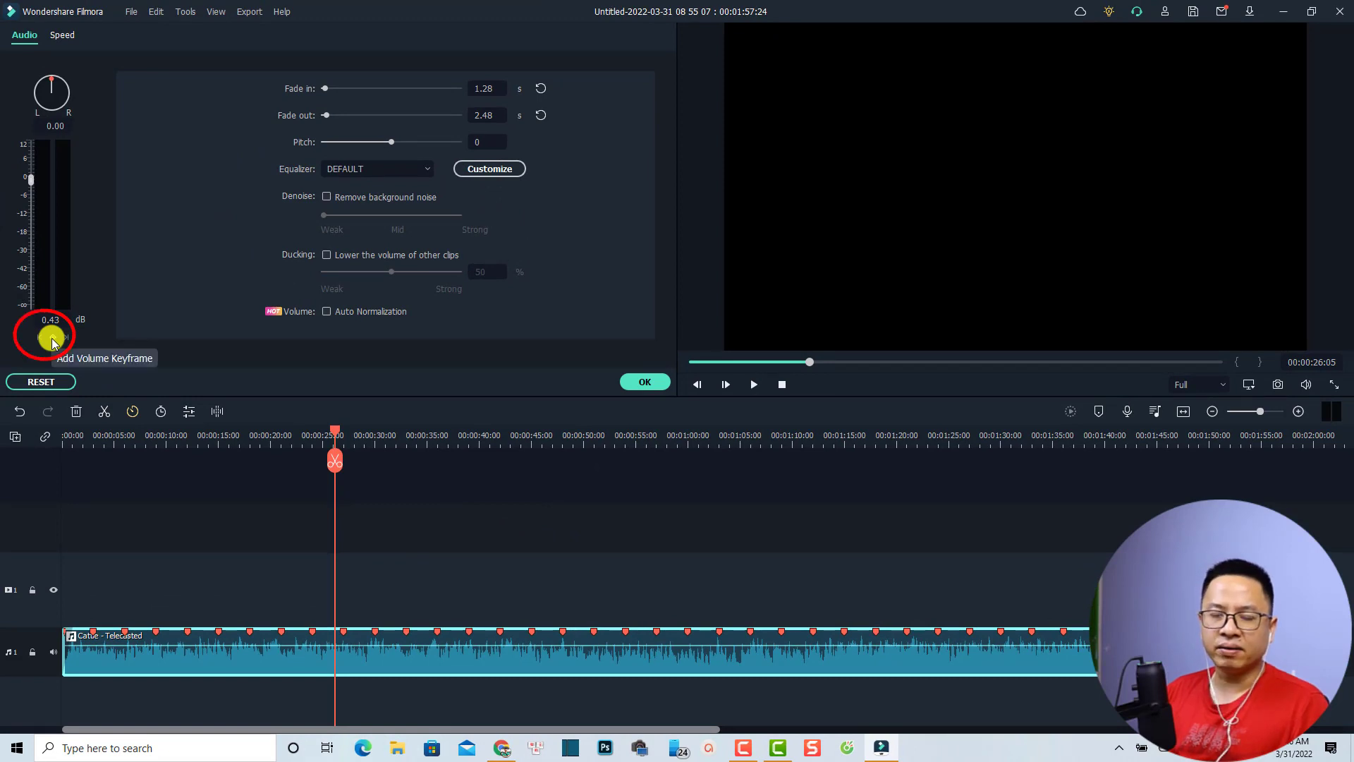
# Add volume keyframes to the music at 19, 21, 31 and 33 seconds
pyautogui.moveTo(336, 437); pyautogui.dragTo(260, 459)
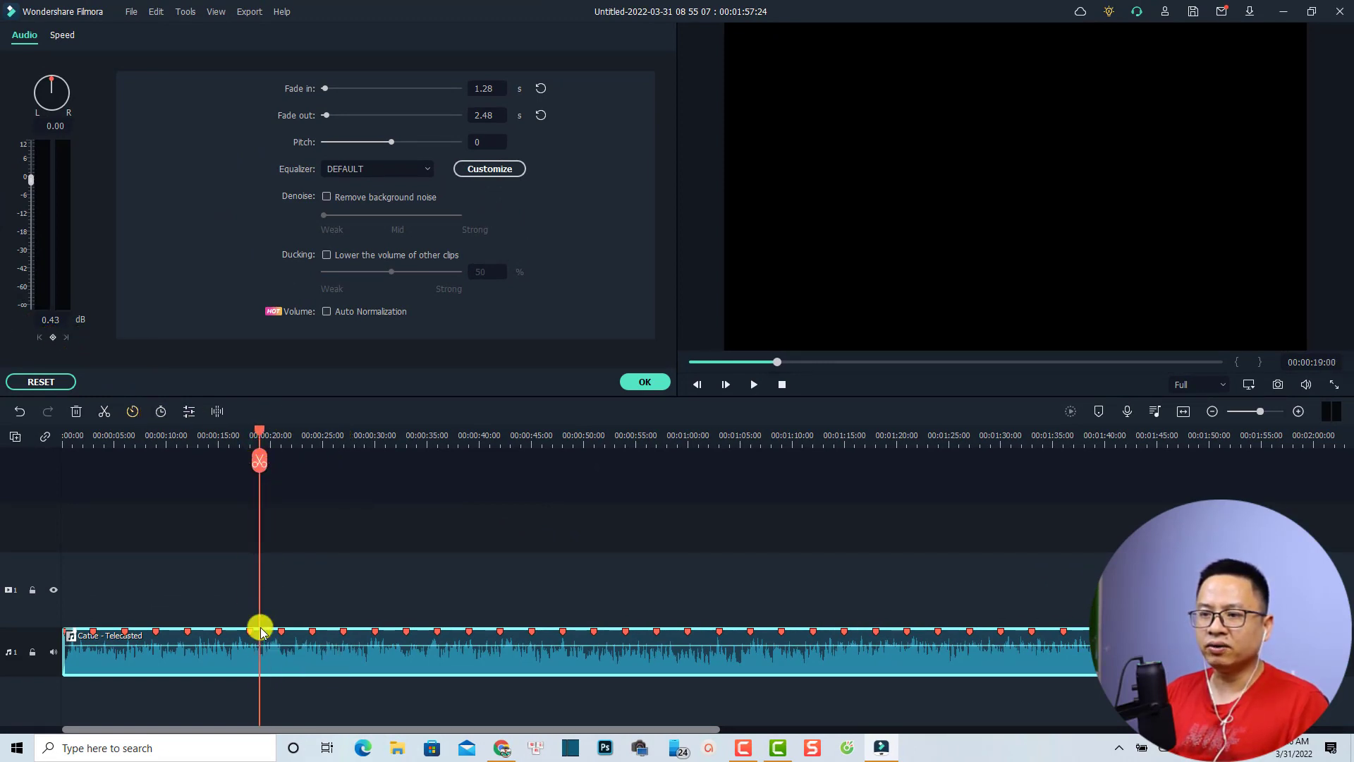
pyautogui.click(53, 337)
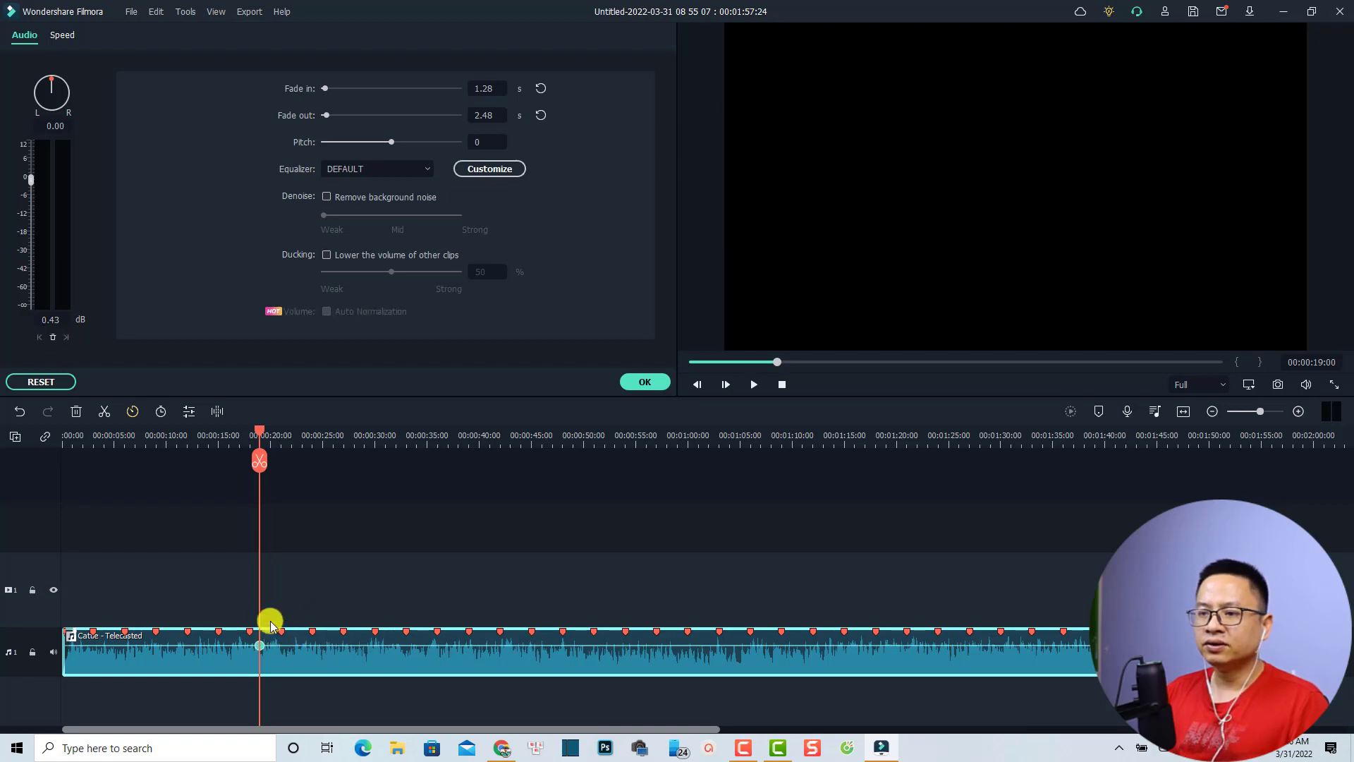
pyautogui.moveTo(259, 430); pyautogui.dragTo(284, 452)
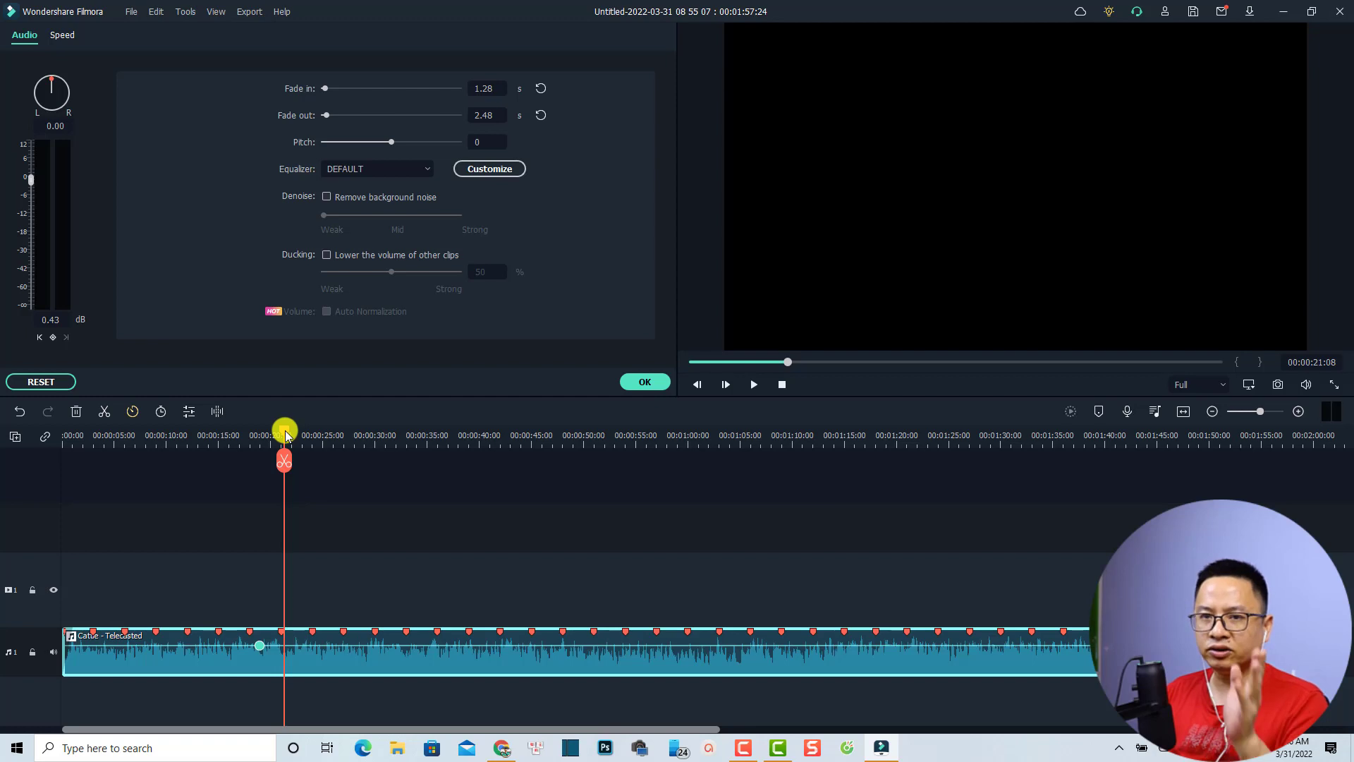
pyautogui.click(53, 337)
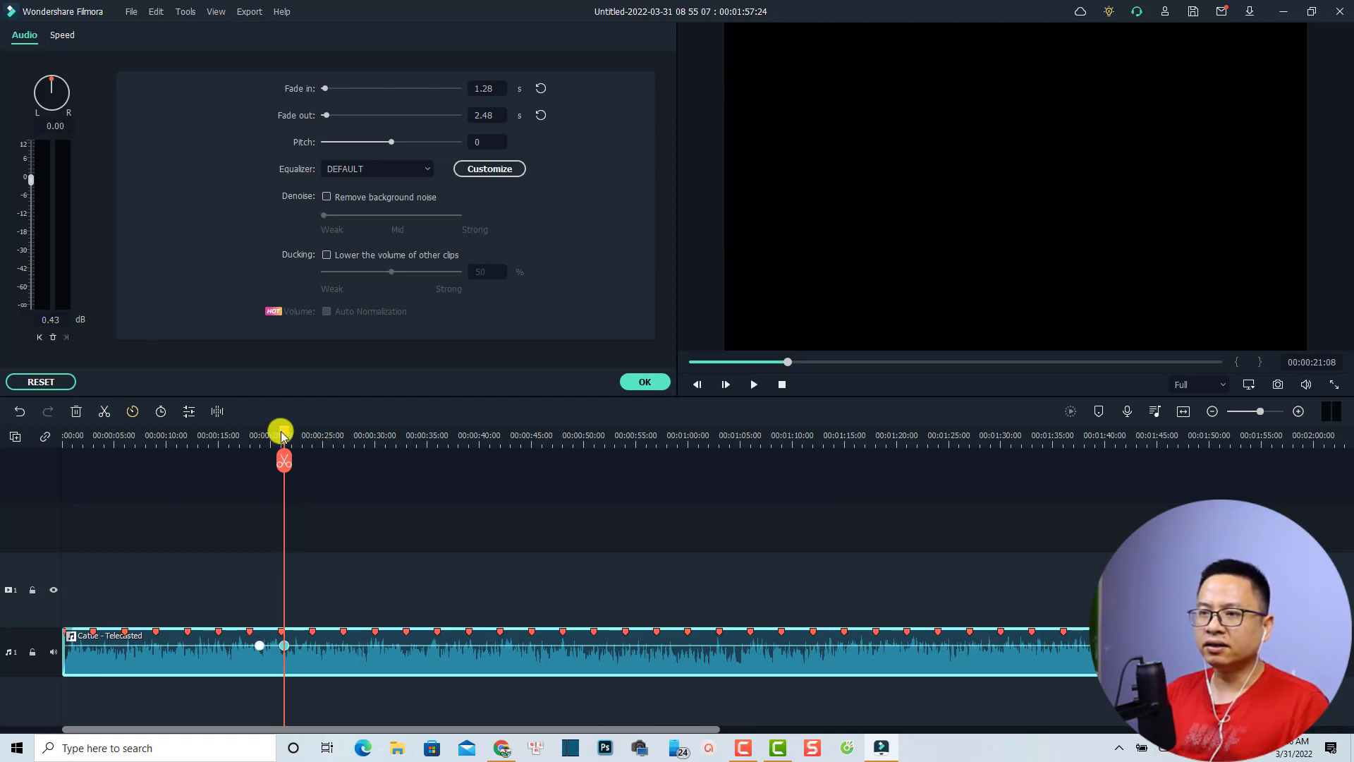
pyautogui.moveTo(287, 441); pyautogui.dragTo(387, 453)
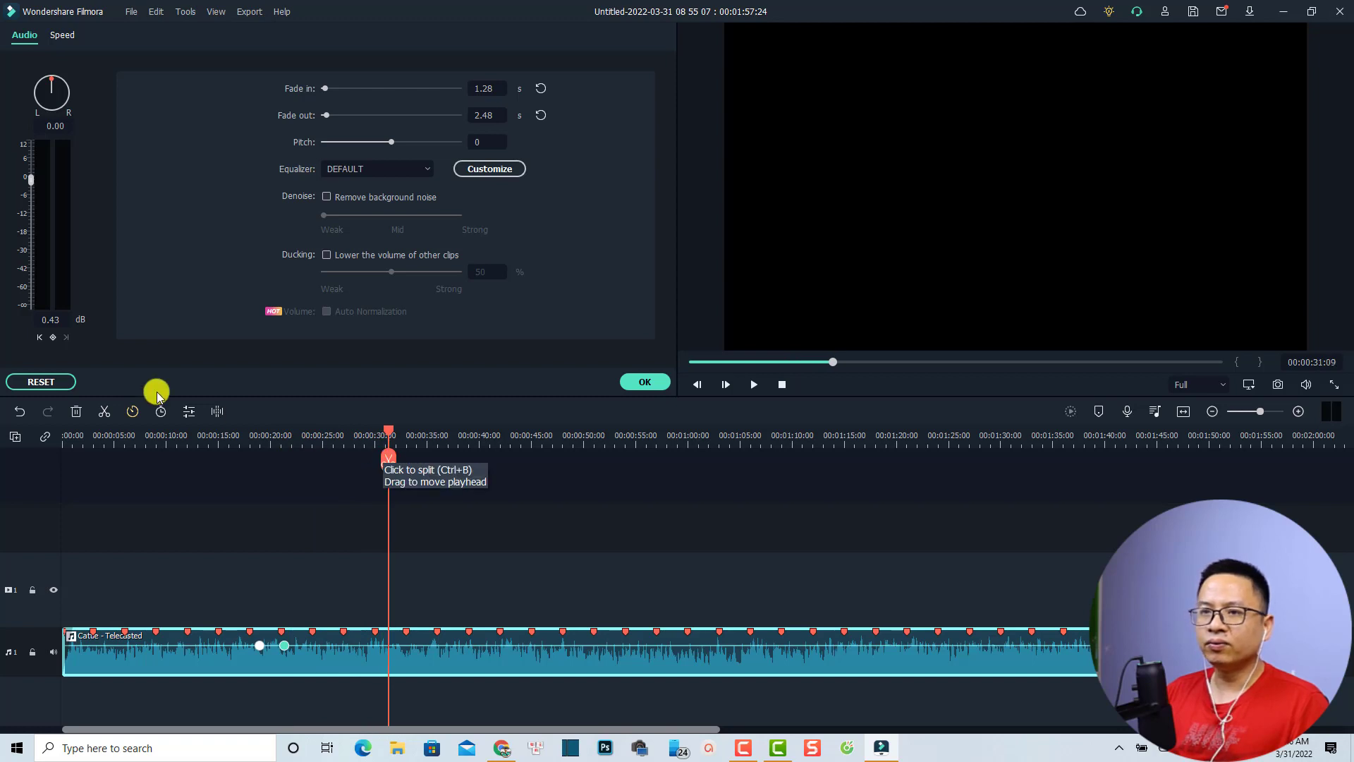
pyautogui.click(54, 337)
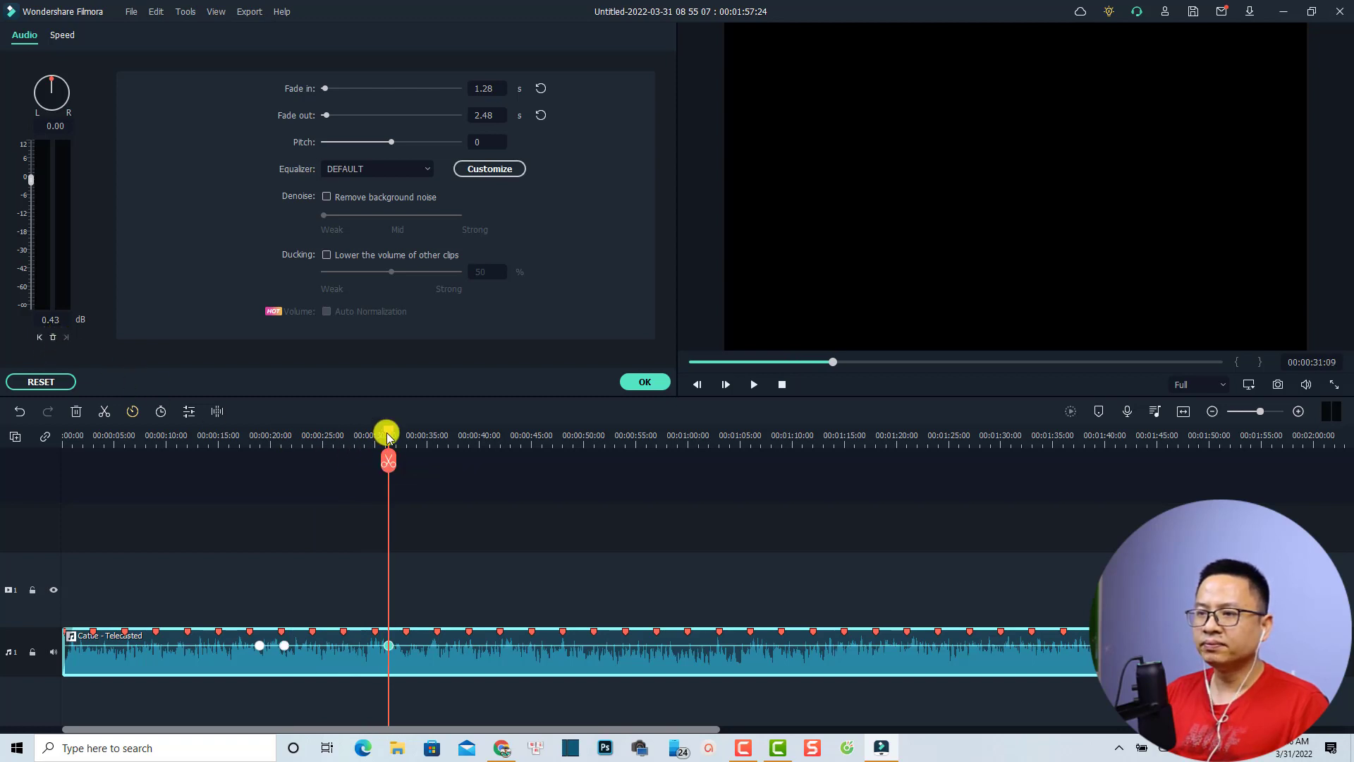
pyautogui.moveTo(390, 437); pyautogui.dragTo(411, 442)
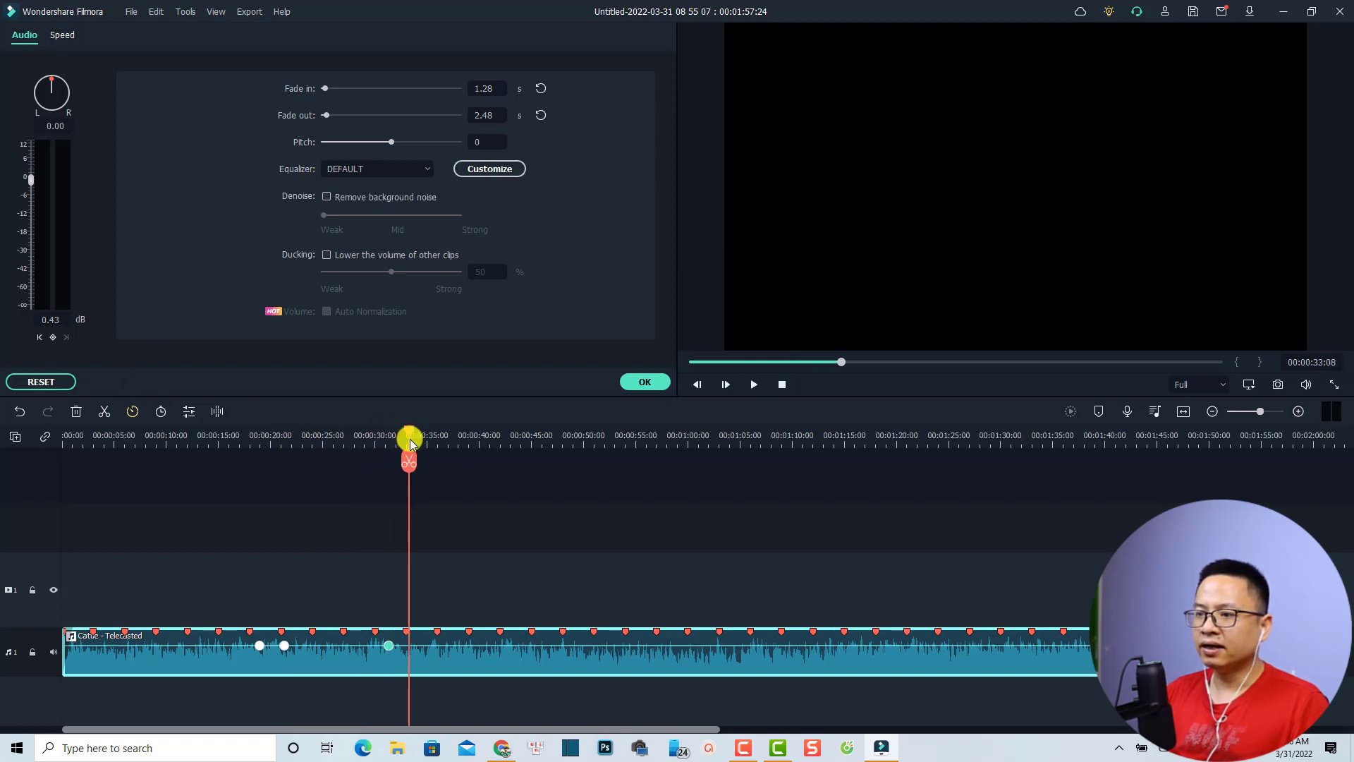
pyautogui.click(53, 337)
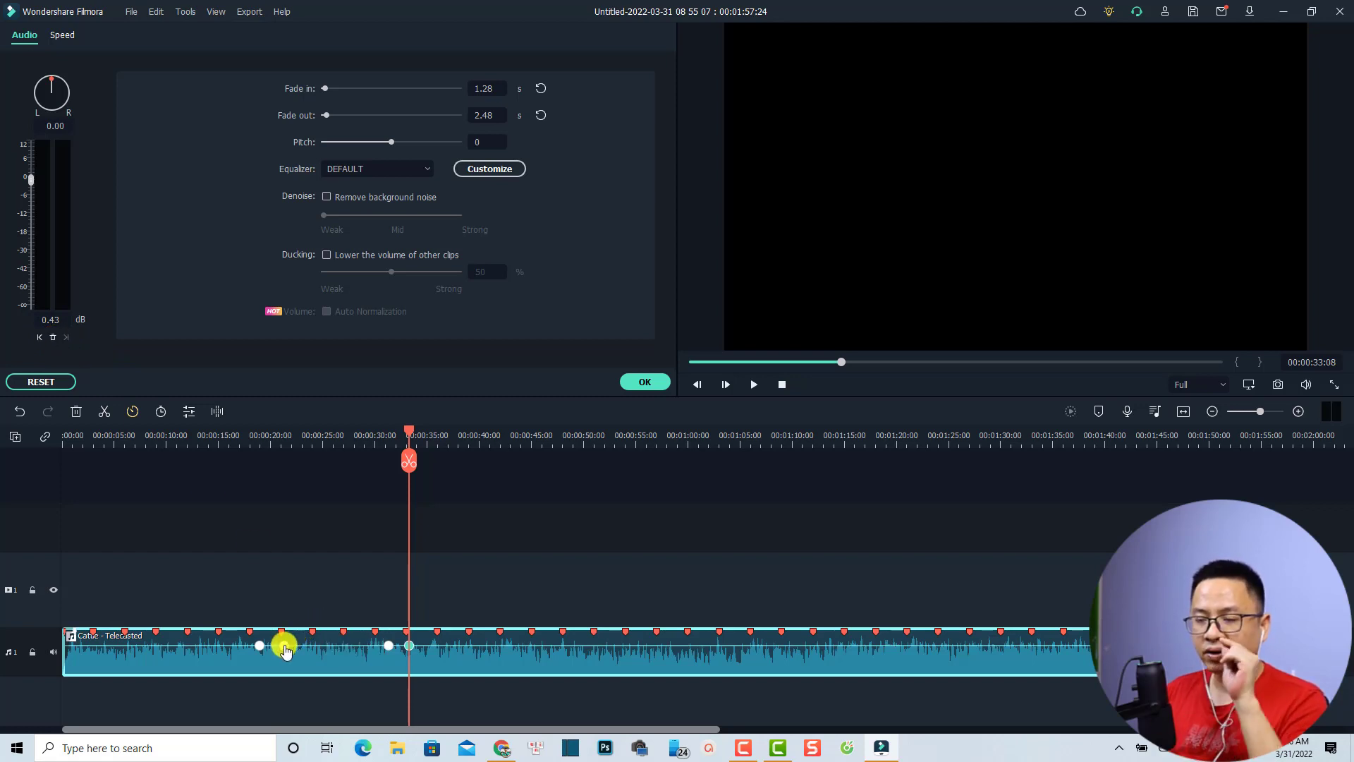
# Pull the 21 s and 31 s keyframes down to about -13 dB and play from 12 seconds
pyautogui.moveTo(285, 650); pyautogui.dragTo(284, 653)
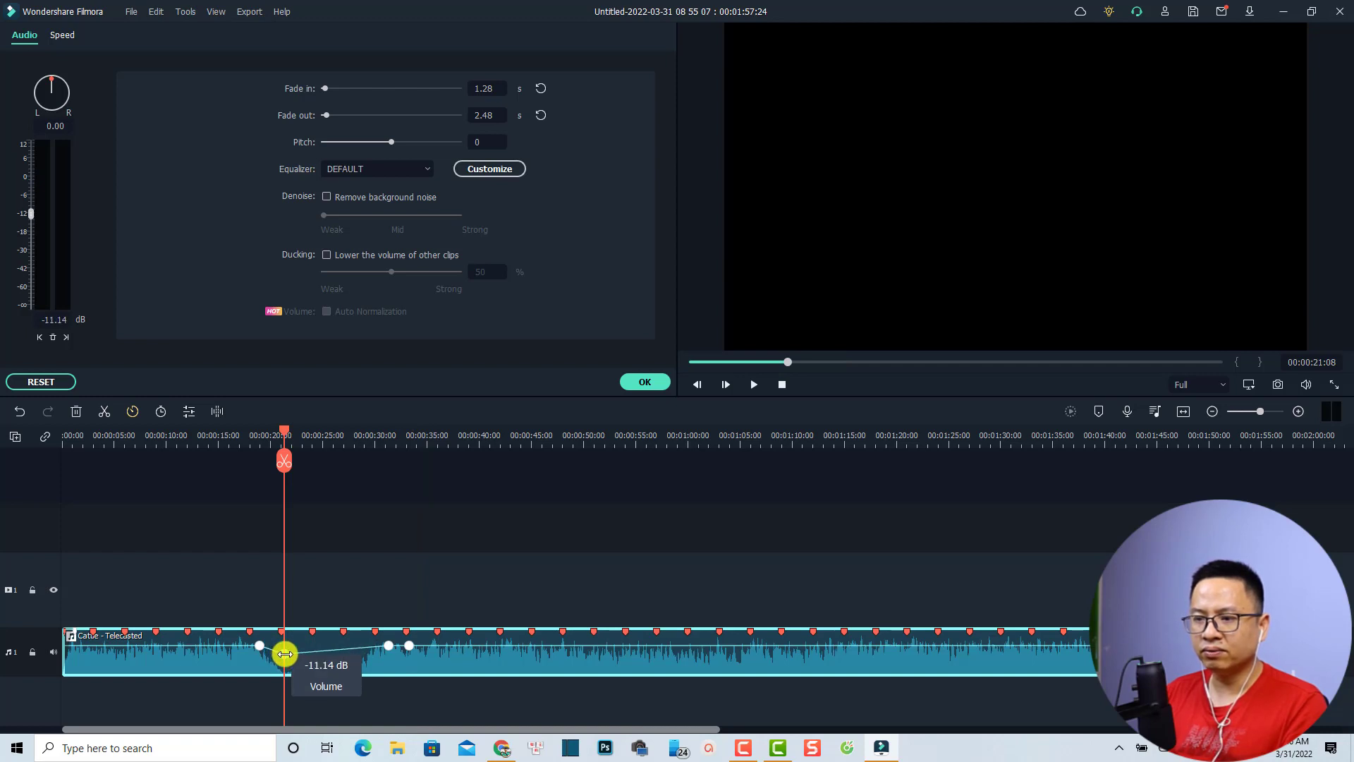
pyautogui.moveTo(391, 648); pyautogui.dragTo(390, 657)
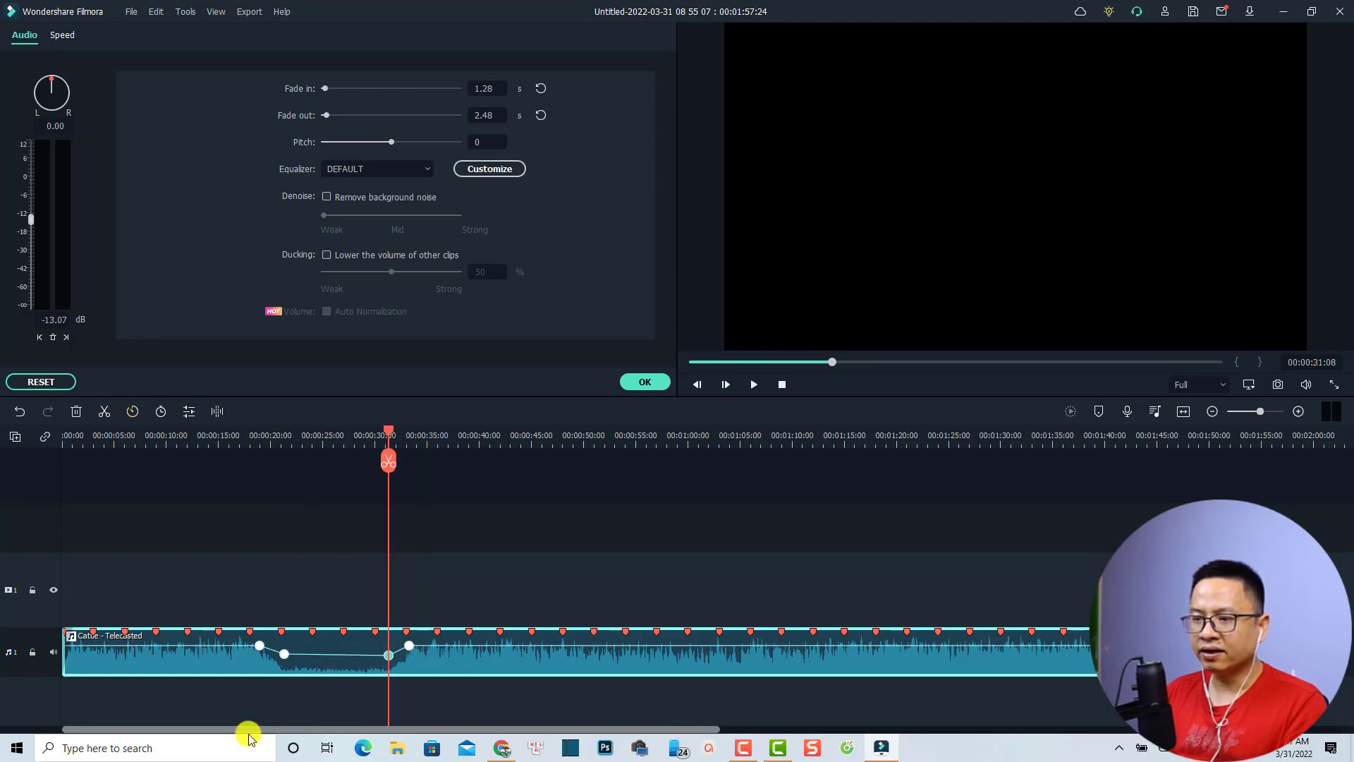
pyautogui.click(196, 443)
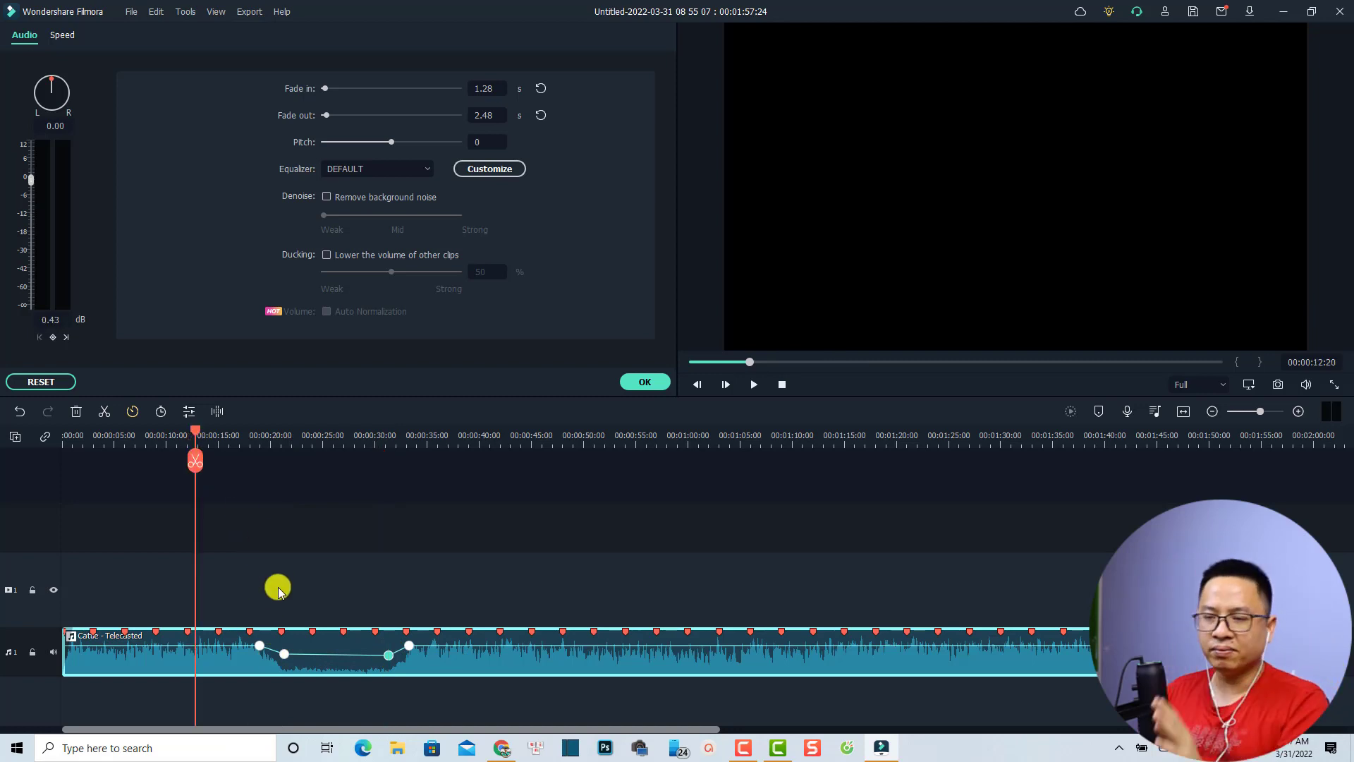
pyautogui.press('space')
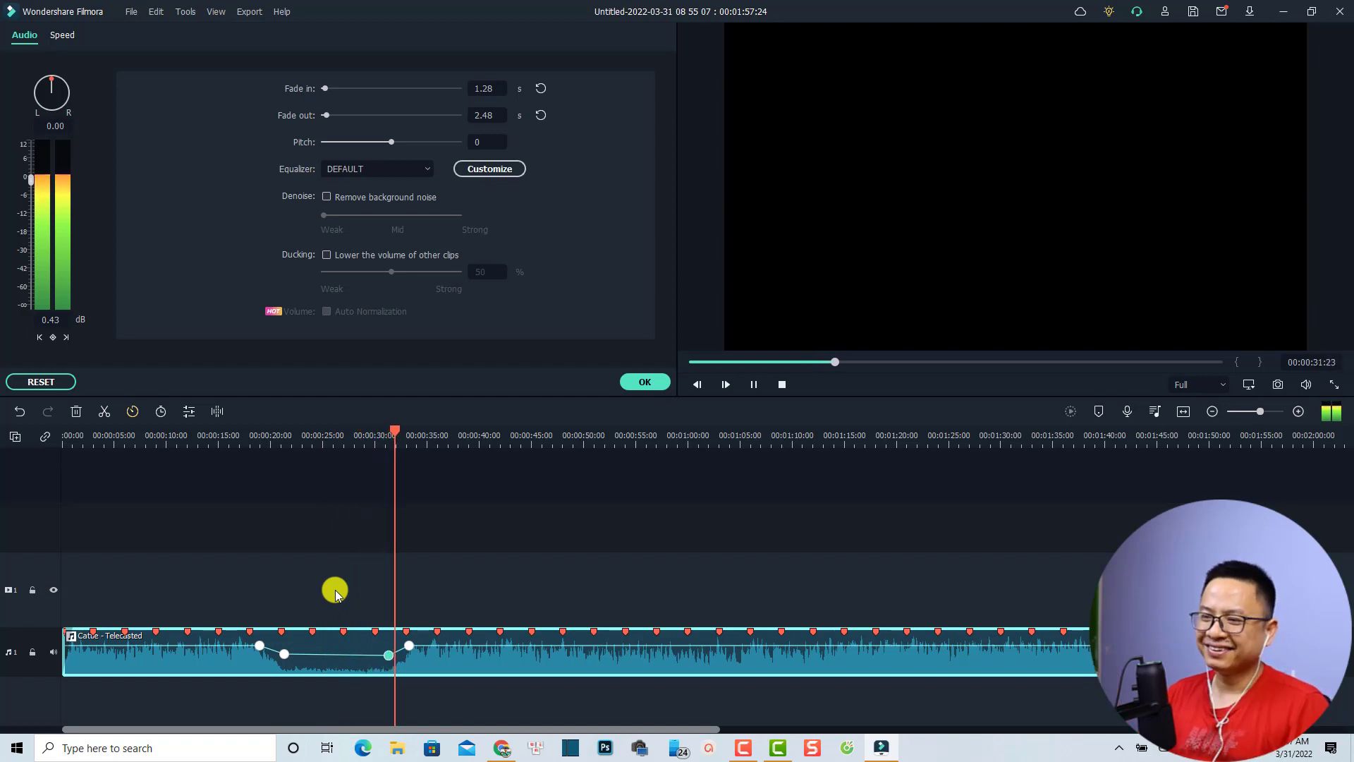
# Stop the preview and confirm the audio changes with OK, keeping the volume dip
pyautogui.press('space')
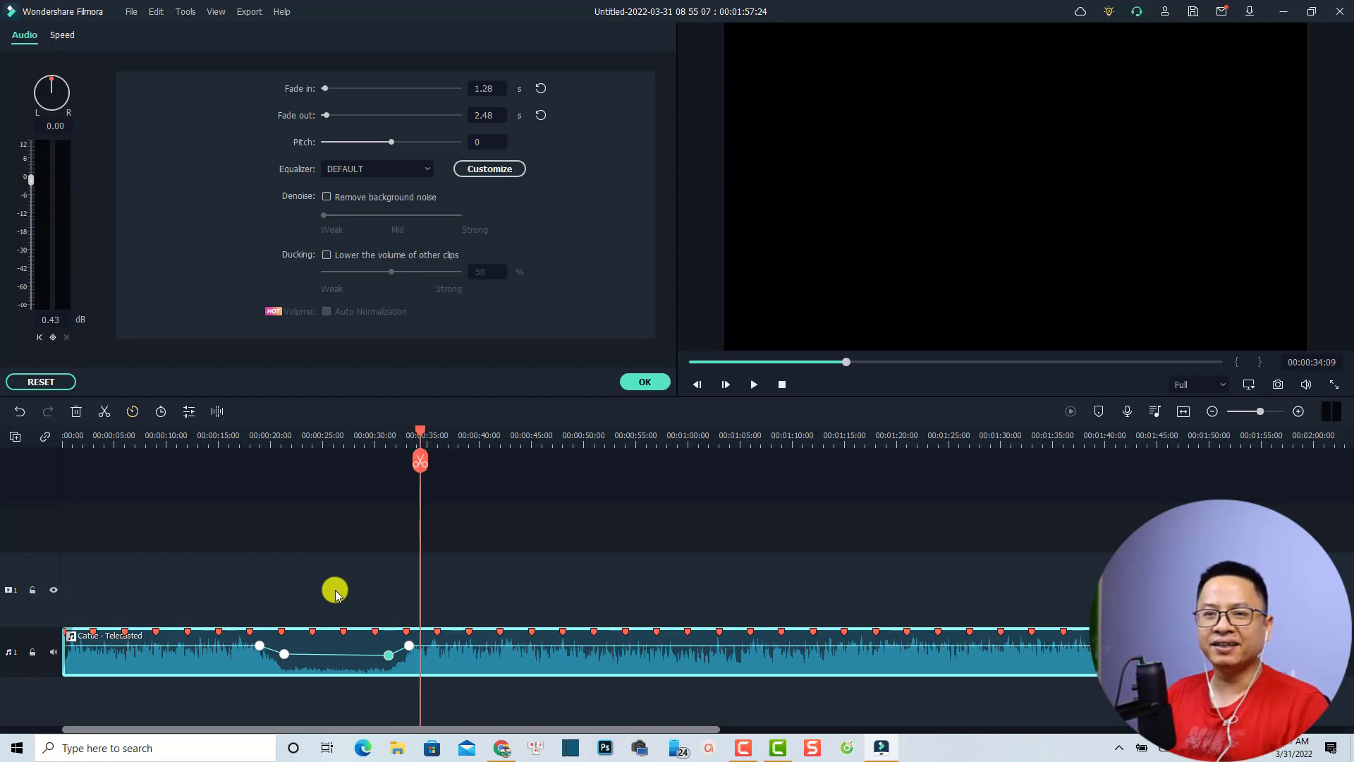
pyautogui.click(645, 383)
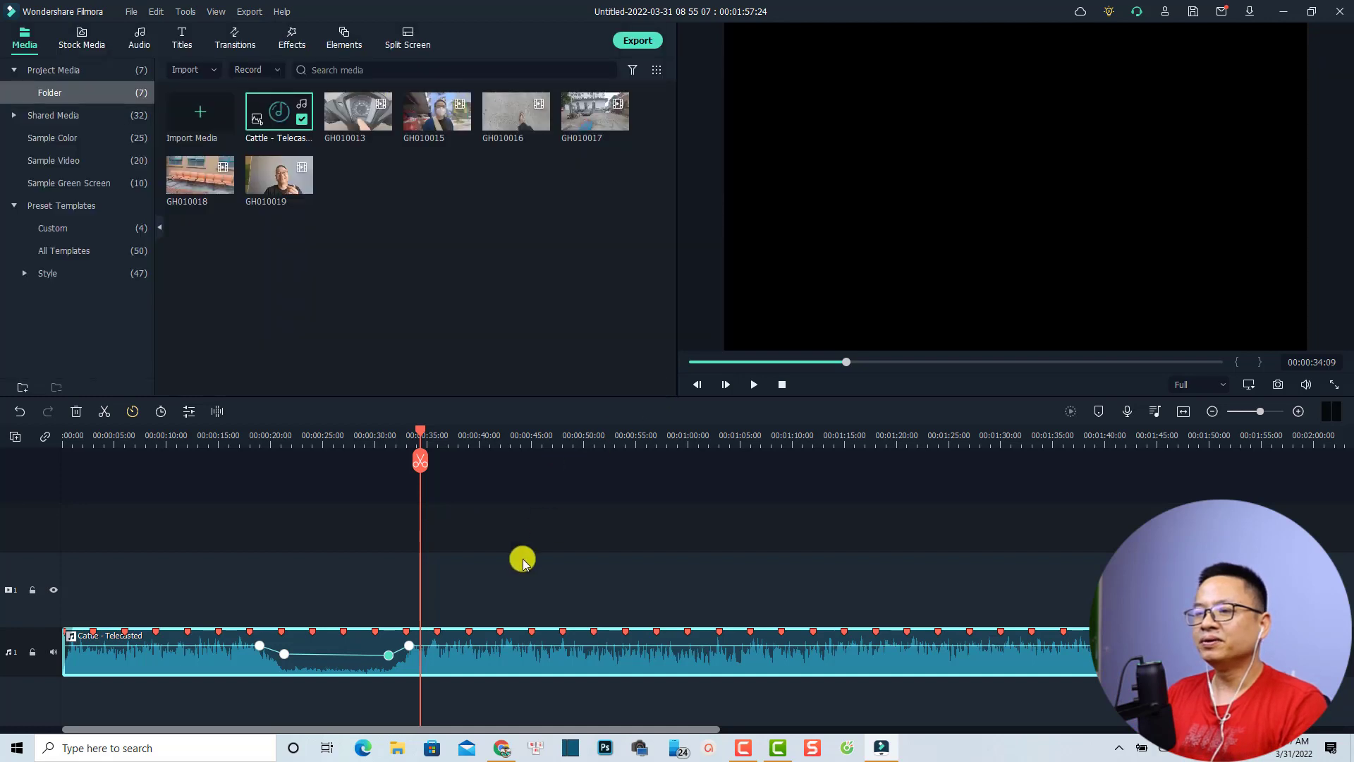
# Delete the 31 s, 33 s and remaining volume keyframes from the Cattle - Telecasted music clip
pyautogui.click(391, 654)
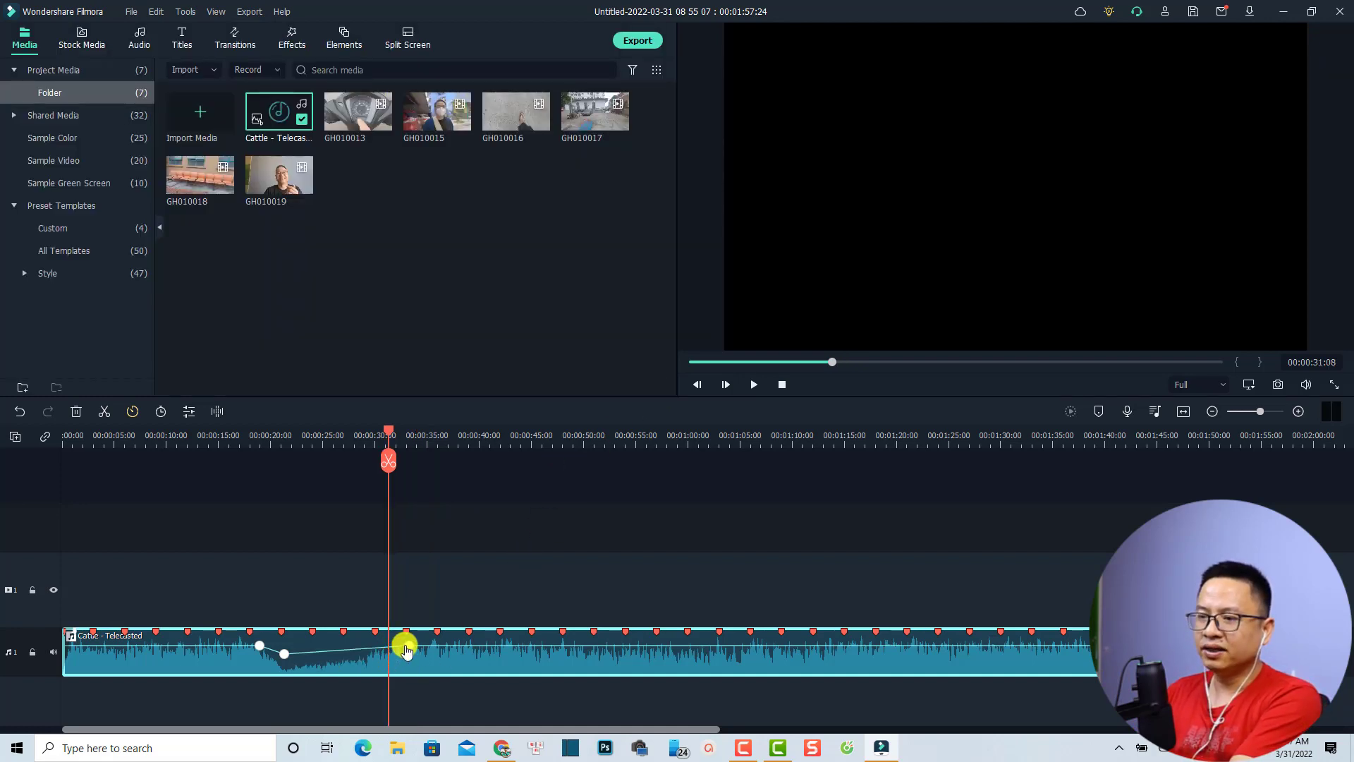
pyautogui.click(408, 645)
pyautogui.press('Delete')
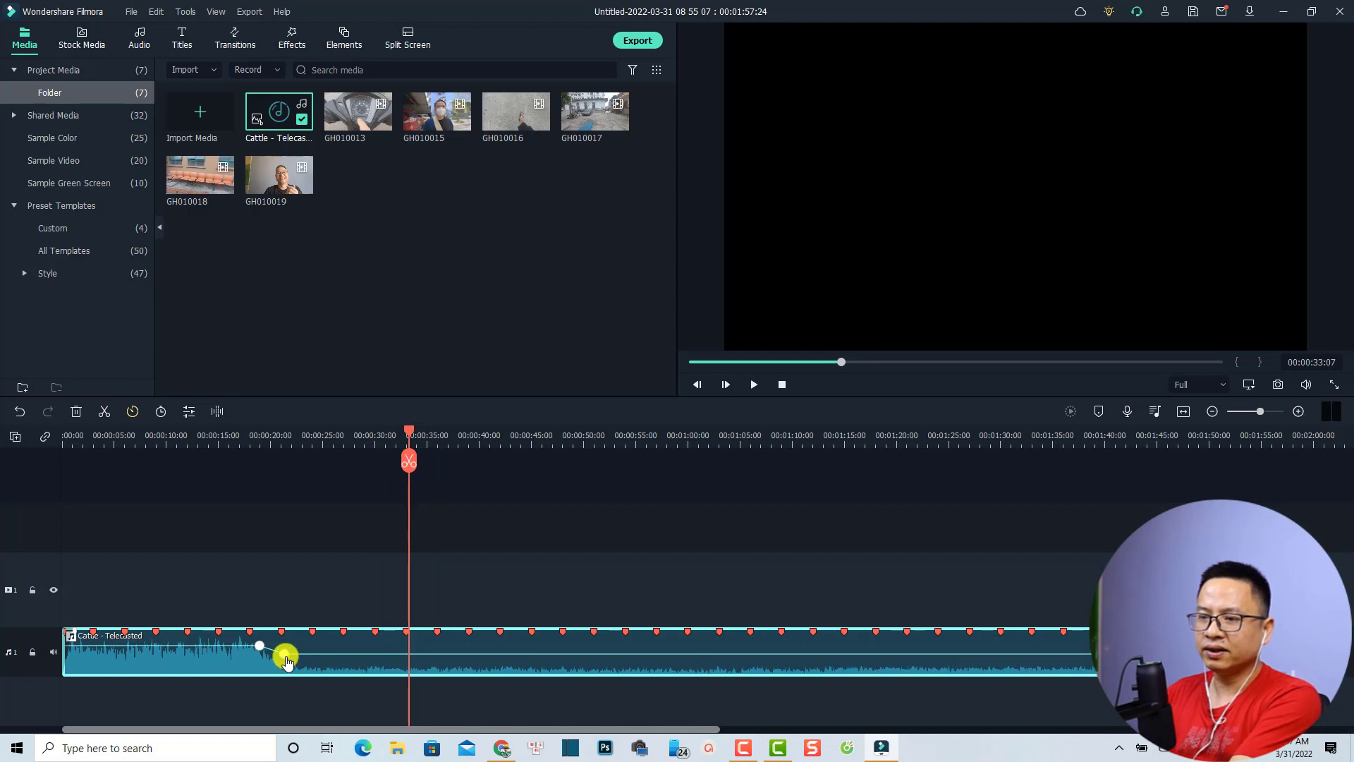
pyautogui.click(286, 657)
pyautogui.press('Delete')
pyautogui.click(259, 644)
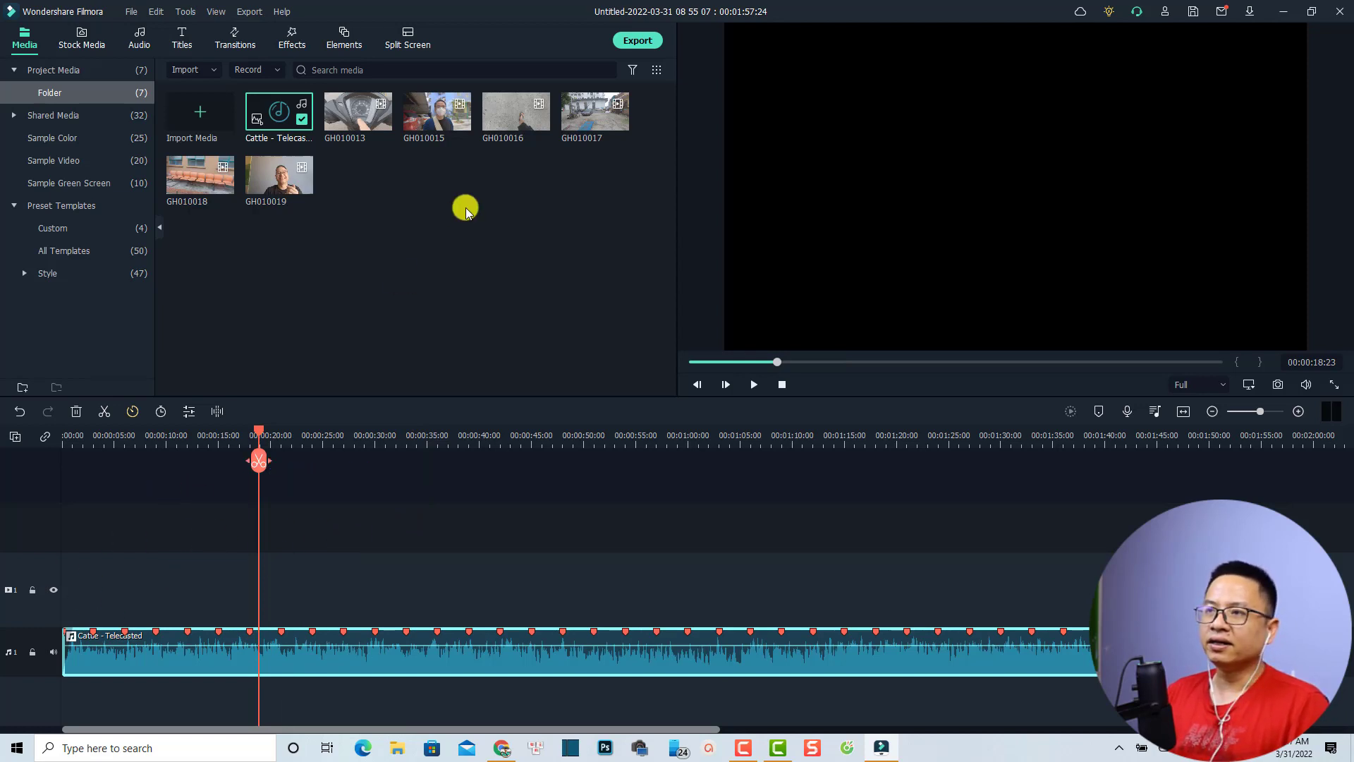
# Add GH010013, GH010015 and the remaining GH clips from the Media bin onto video track 1
pyautogui.moveTo(343, 114); pyautogui.dragTo(21, 574)
pyautogui.moveTo(438, 141); pyautogui.dragTo(107, 578)
pyautogui.click(612, 181)
pyautogui.doubleClick(590, 117)
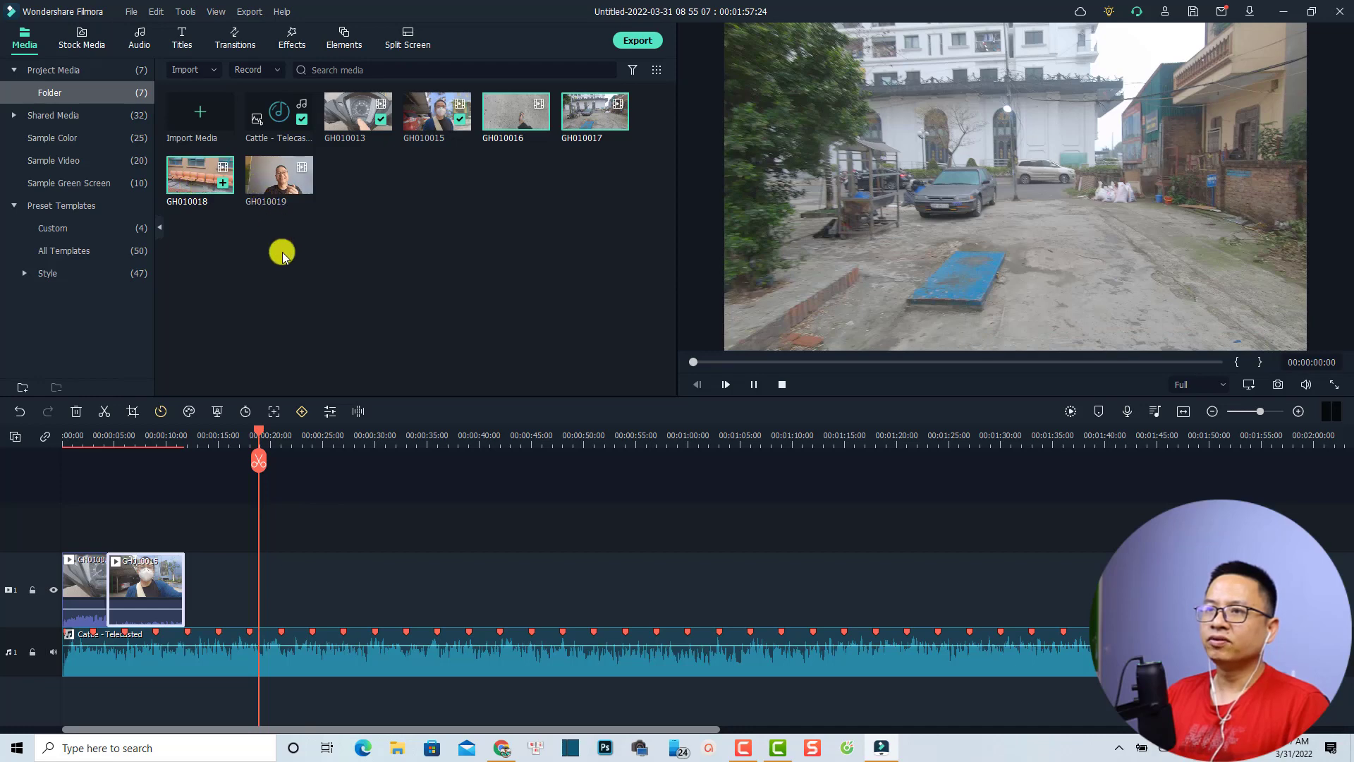
pyautogui.moveTo(262, 186); pyautogui.dragTo(208, 600)
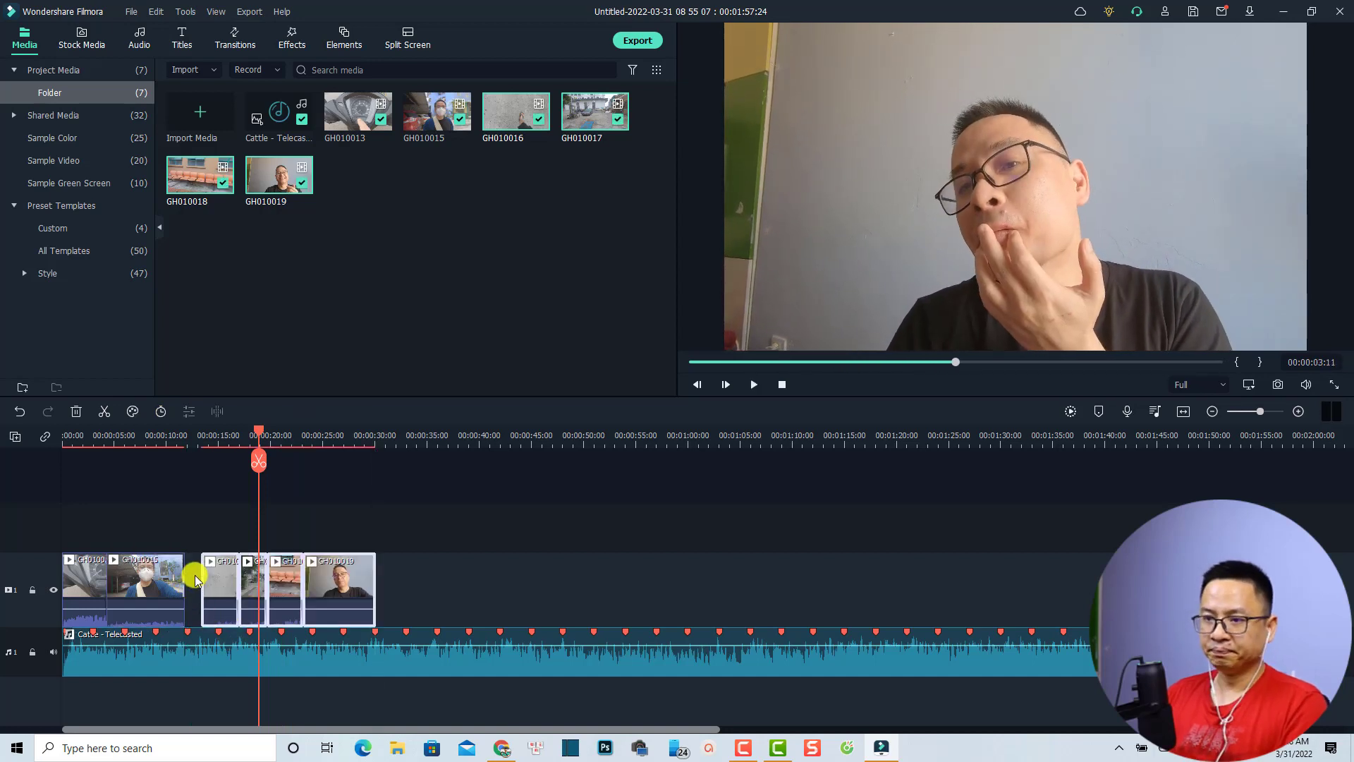
# Close the empty gap after GH010015 so all six clips sit back-to-back
pyautogui.rightClick(196, 579)
pyautogui.press('Escape')
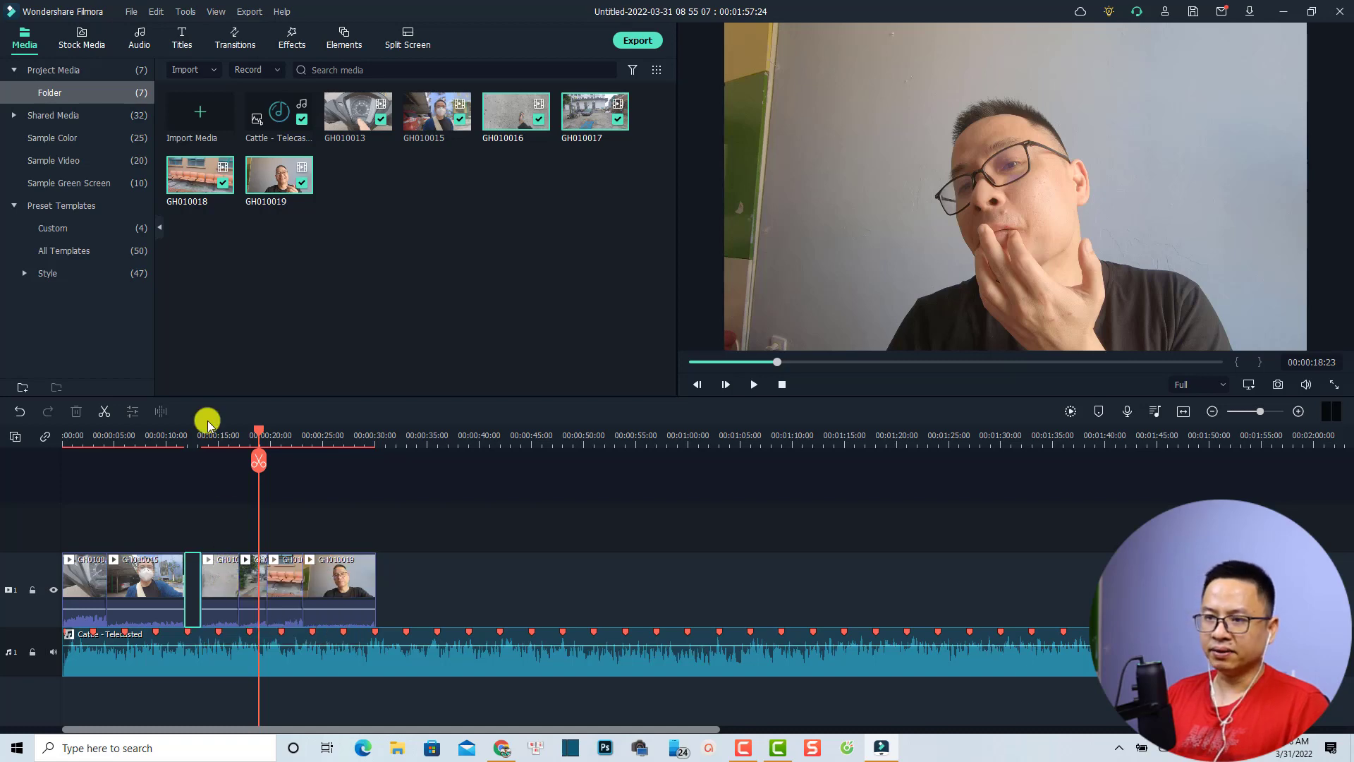
pyautogui.press('Delete')
pyautogui.moveTo(433, 524); pyautogui.dragTo(172, 606)
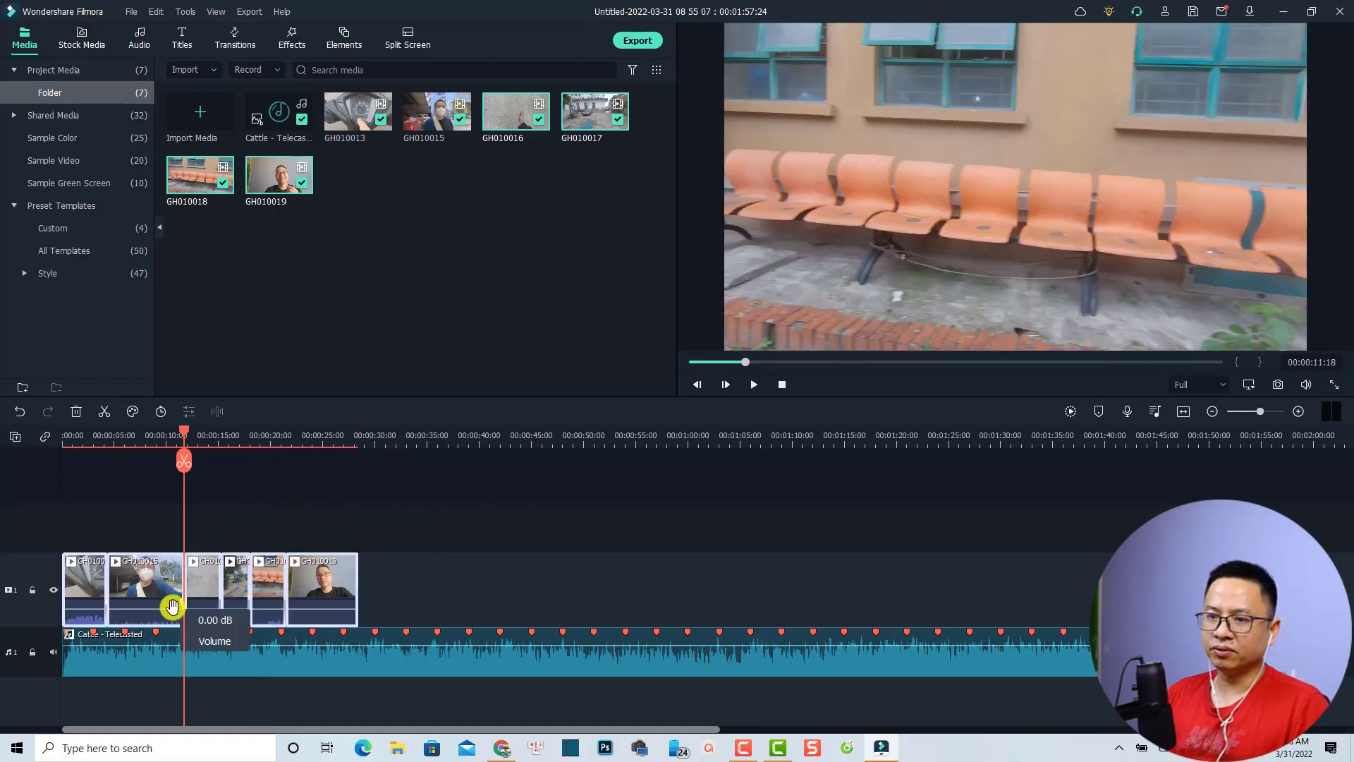
pyautogui.hotkey('shift', 'z')
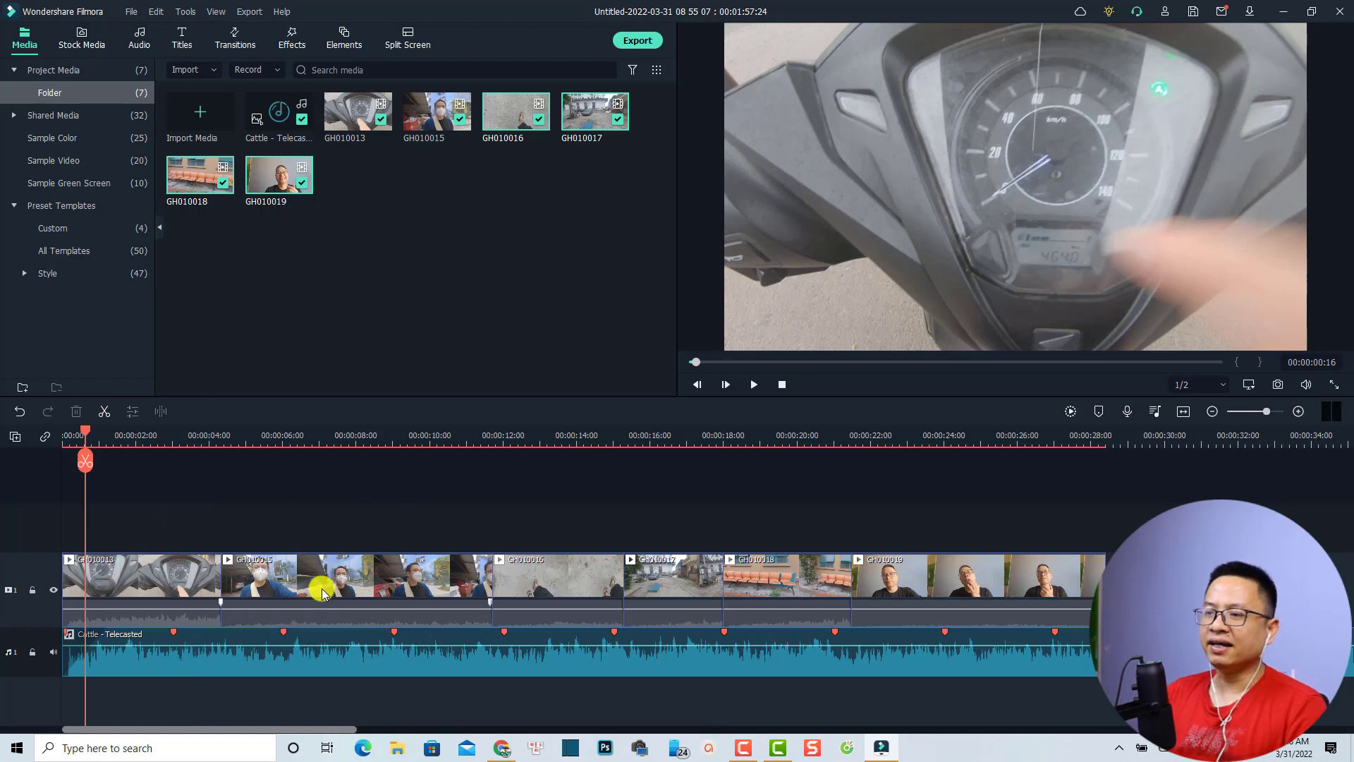
pyautogui.click(173, 436)
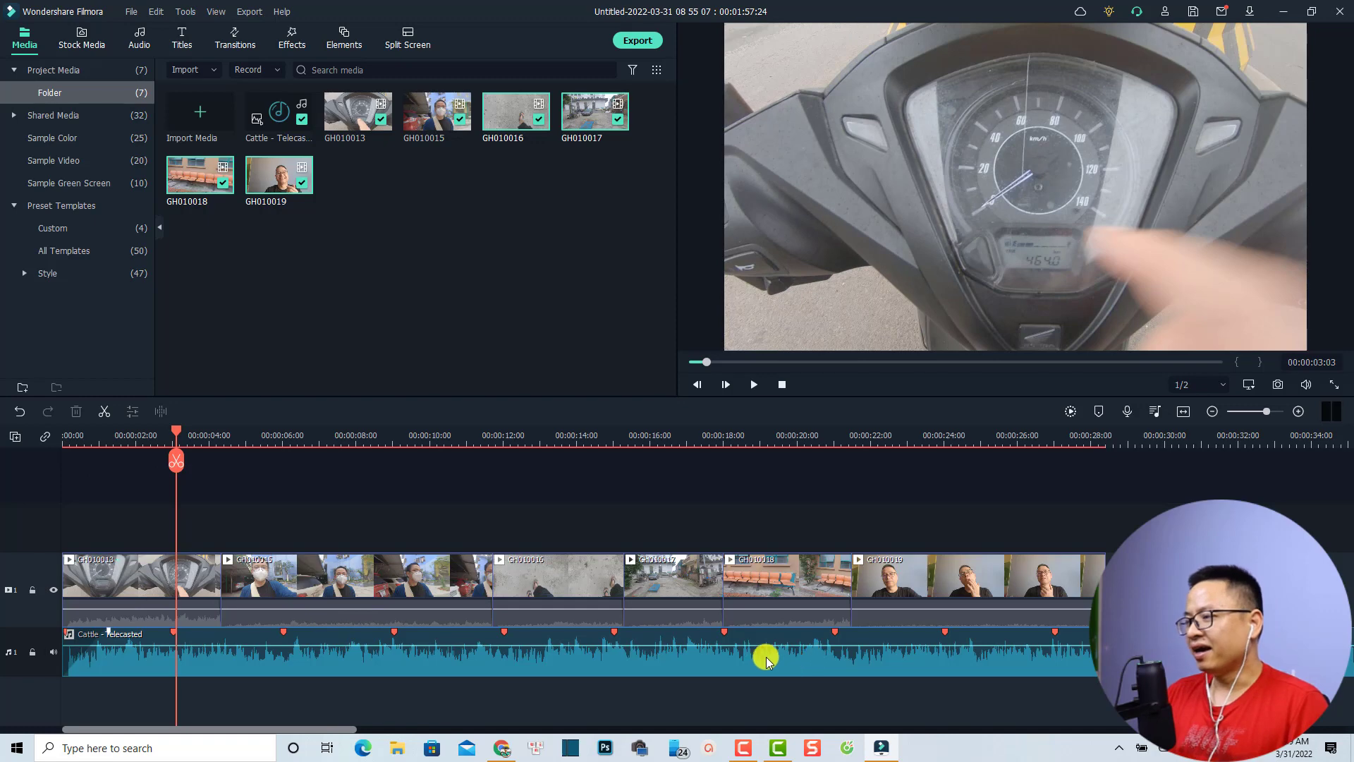
pyautogui.hotkey('ctrl', '-')
pyautogui.hotkey('ctrl', '-')
pyautogui.hotkey('ctrl', '-')
pyautogui.hotkey('ctrl', '-')
pyautogui.hotkey('ctrl', '-')
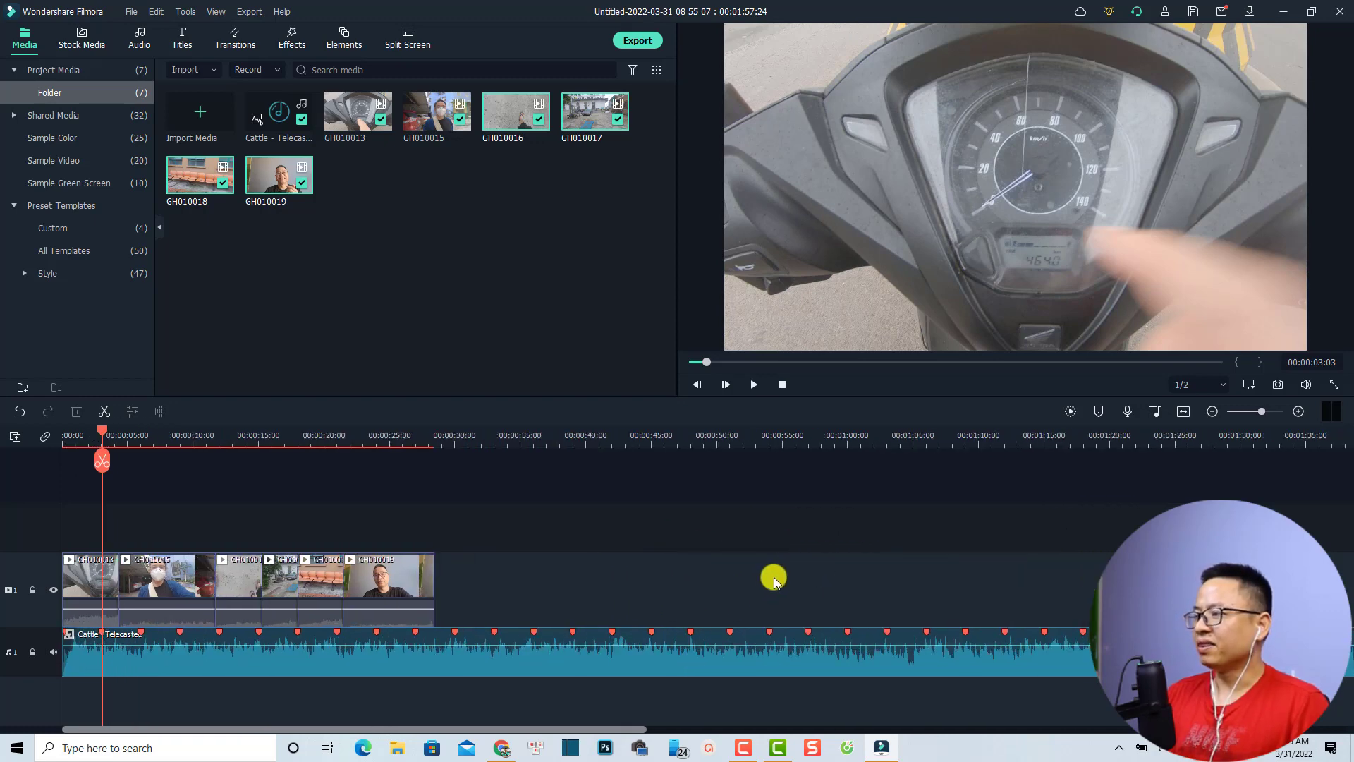